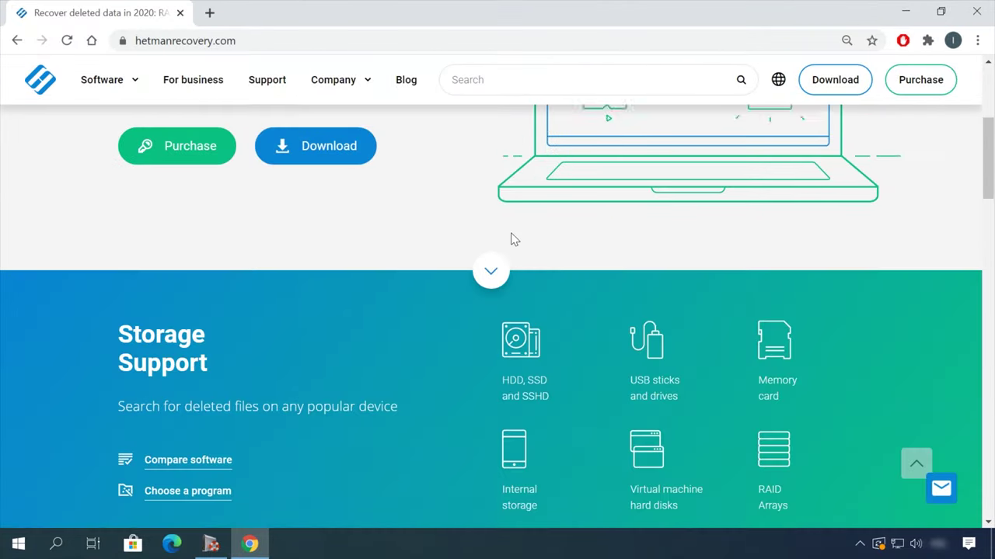
Step: Open the full product list on the Hetman website
{"action": "scroll", "coordinate": [511, 239], "scroll_direction": "down", "scroll_amount": 10}
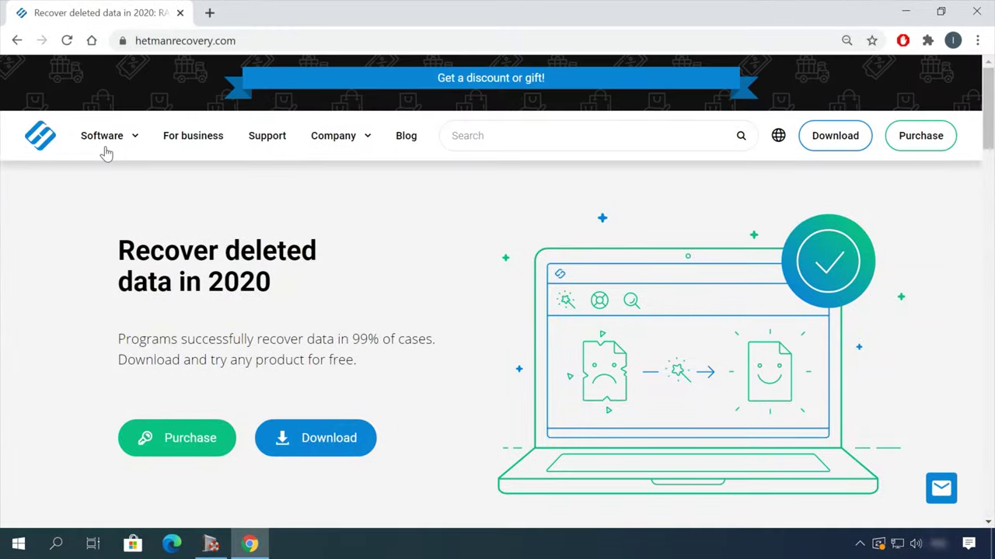
{"action": "left_click", "coordinate": [117, 140]}
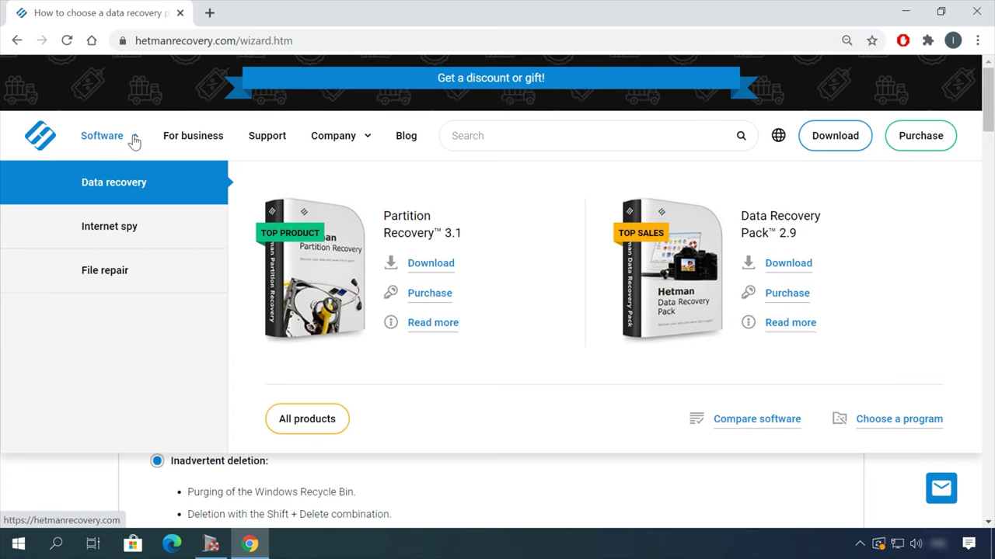
{"action": "left_click", "coordinate": [307, 419]}
Step: Find Partition Recovery 3.1 in the product list and download its installation file
{"action": "scroll", "coordinate": [389, 396], "scroll_direction": "down", "scroll_amount": 5}
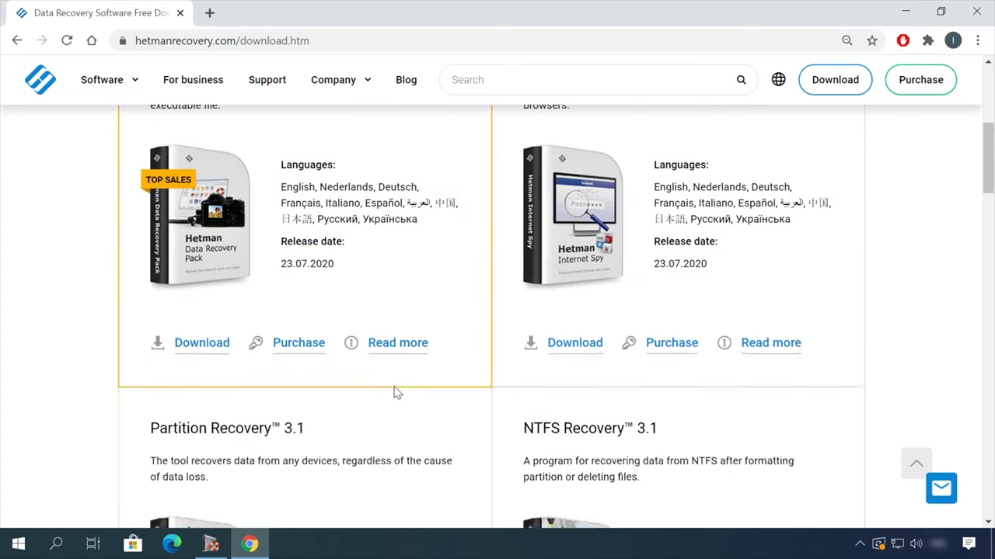
{"action": "scroll", "coordinate": [394, 392], "scroll_direction": "down", "scroll_amount": 3}
{"action": "left_click", "coordinate": [198, 464]}
{"action": "scroll", "coordinate": [497, 381], "scroll_direction": "down", "scroll_amount": 1}
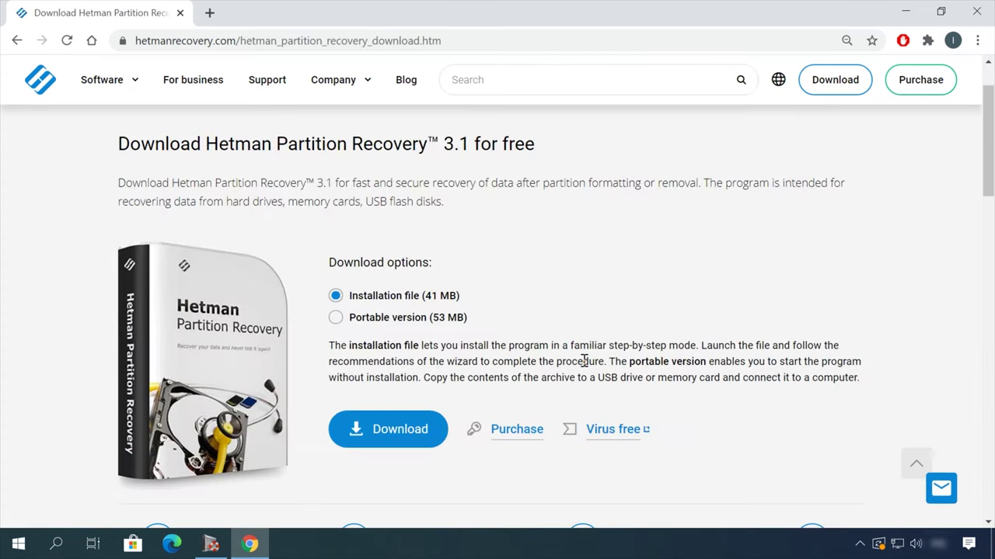
{"action": "left_click", "coordinate": [393, 441]}
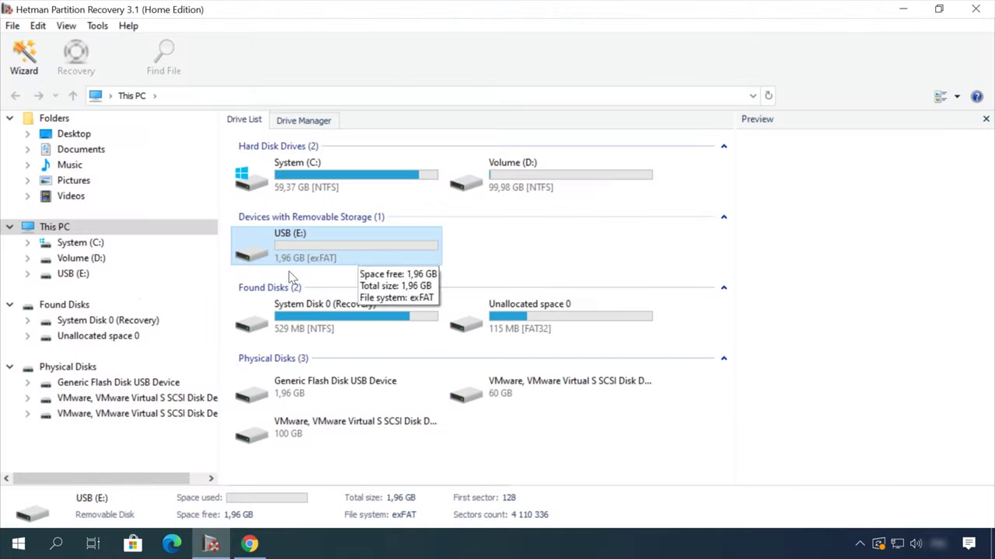
Step: In Hetman Partition Recovery, run a fast scan of the USB (E:) drive and finish the analysis
{"action": "double_click", "coordinate": [77, 275]}
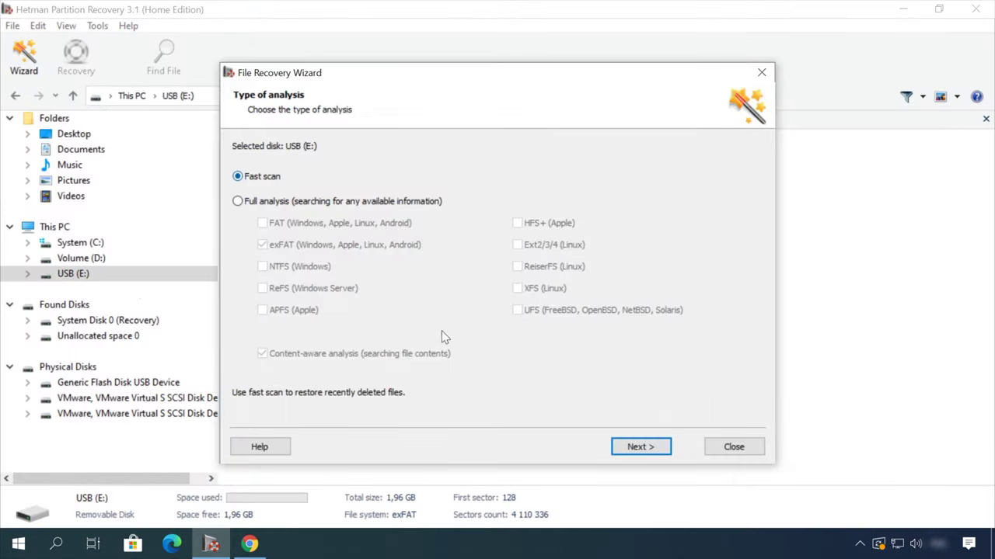
{"action": "left_click", "coordinate": [640, 447]}
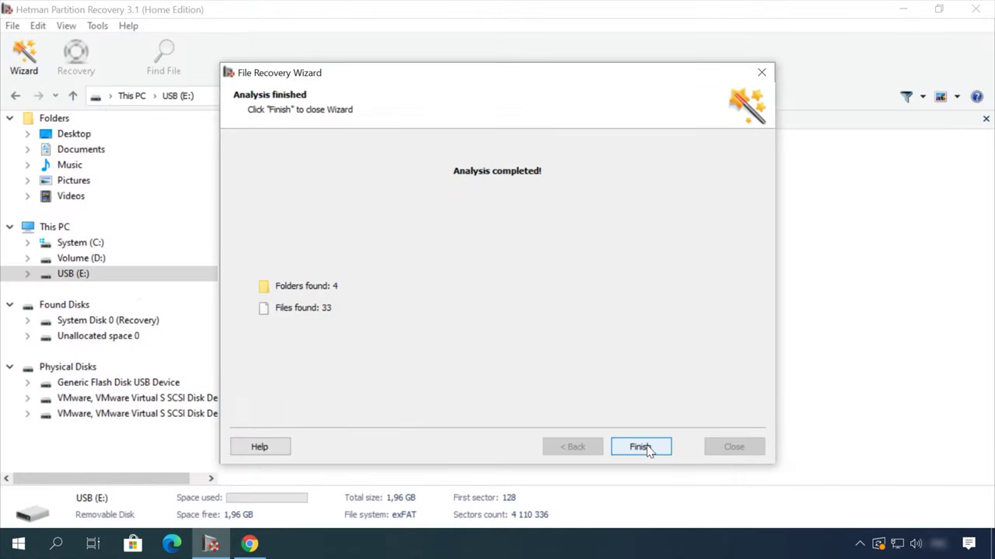
{"action": "left_click", "coordinate": [639, 447]}
Step: Browse the Doc and Video folders found on USB (E:) and preview a further part of the Earth - 2611.mp4 clip
{"action": "double_click", "coordinate": [480, 171]}
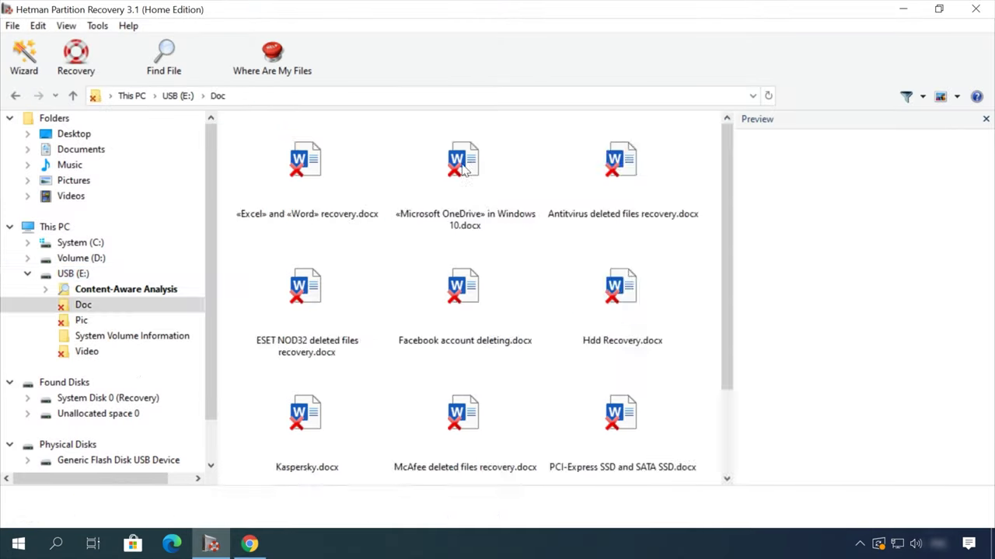
{"action": "left_click", "coordinate": [523, 166]}
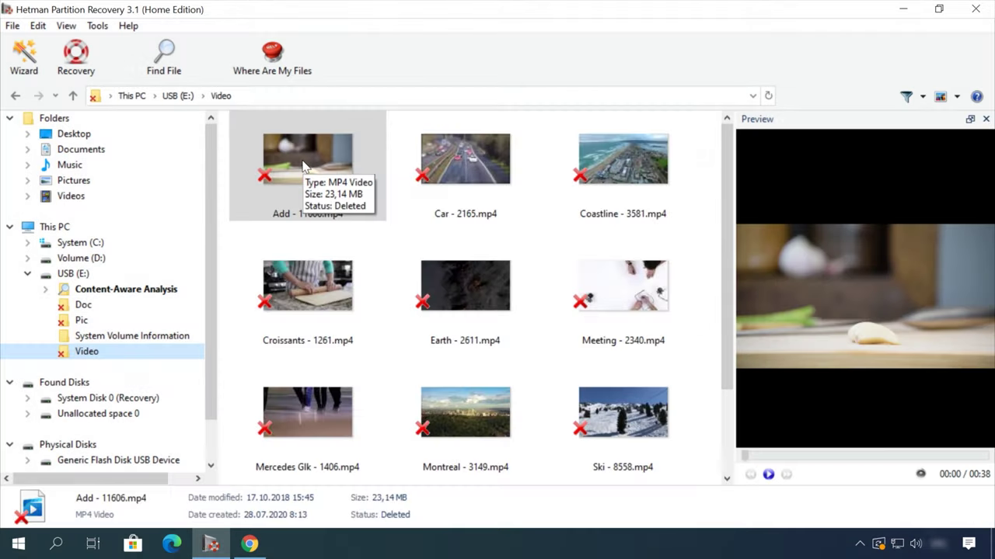
{"action": "left_click", "coordinate": [447, 272]}
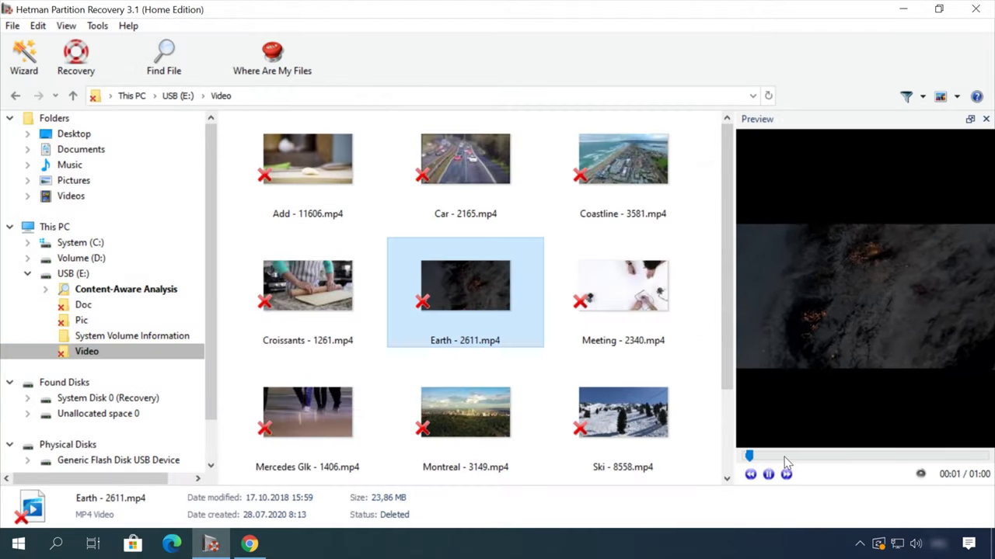
{"action": "left_click_drag", "start_coordinate": [786, 457], "coordinate": [889, 459]}
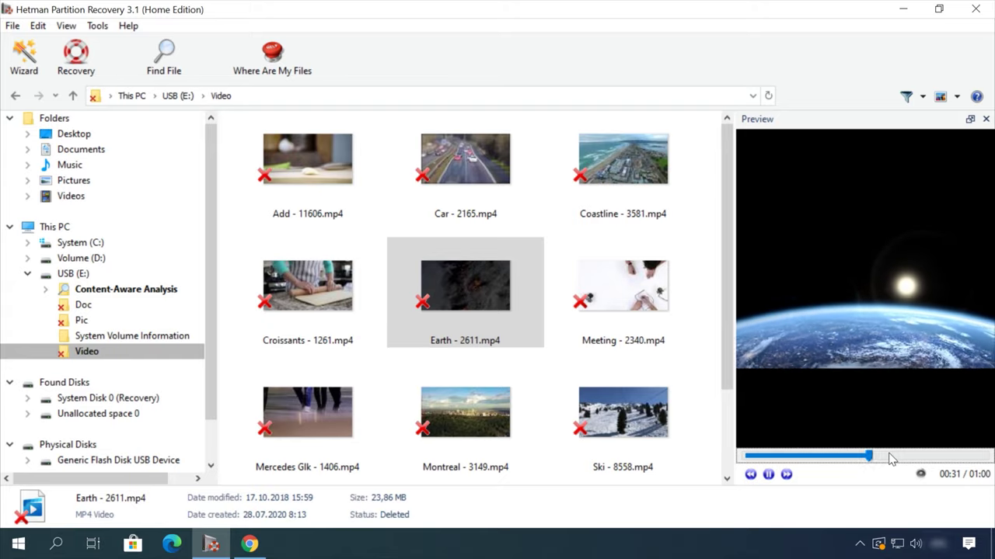
{"action": "right_click", "coordinate": [481, 282]}
{"action": "left_click", "coordinate": [506, 291]}
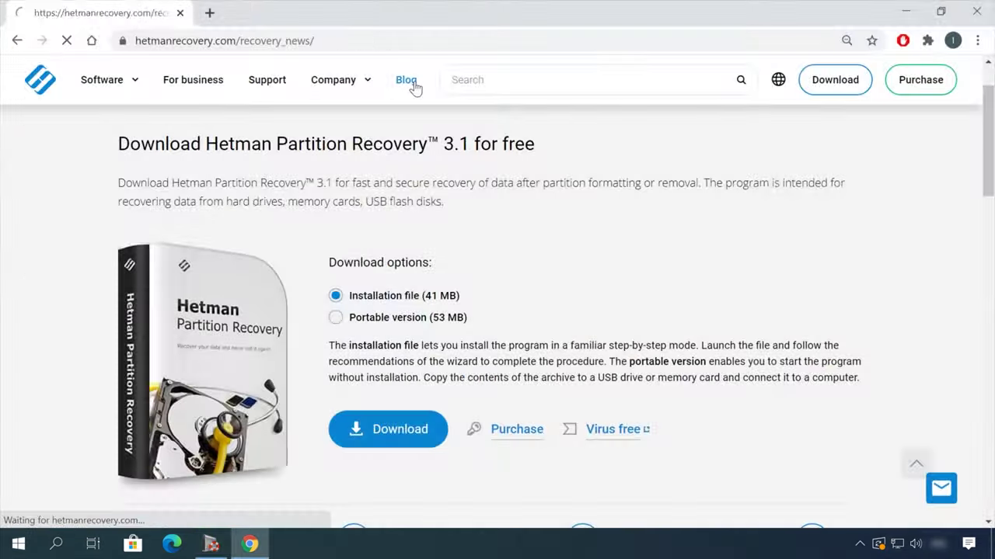
Step: In the browser, open the Hetman blog and read the article on removing files safely from an HDD or SSD in Windows 10
{"action": "left_click", "coordinate": [410, 82]}
{"action": "scroll", "coordinate": [66, 377], "scroll_direction": "down", "scroll_amount": 7}
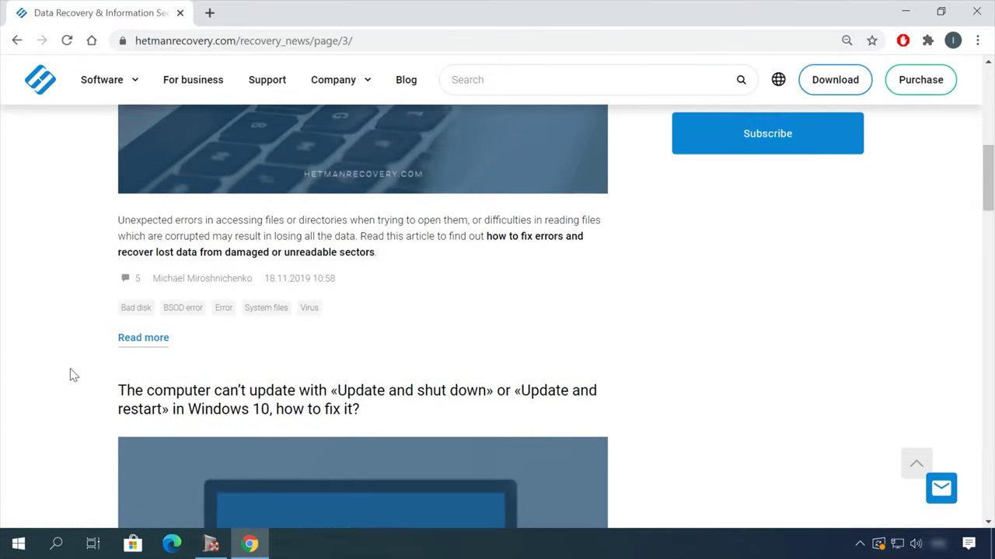
{"action": "scroll", "coordinate": [78, 370], "scroll_direction": "down", "scroll_amount": 10}
{"action": "left_click", "coordinate": [453, 117]}
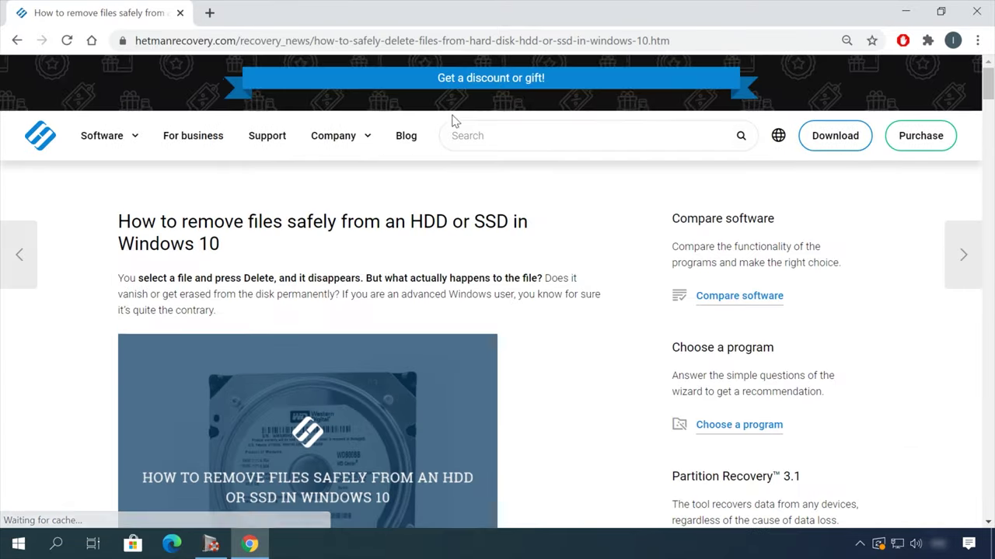
{"action": "scroll", "coordinate": [613, 302], "scroll_direction": "down", "scroll_amount": 3}
{"action": "scroll", "coordinate": [622, 304], "scroll_direction": "down", "scroll_amount": 10}
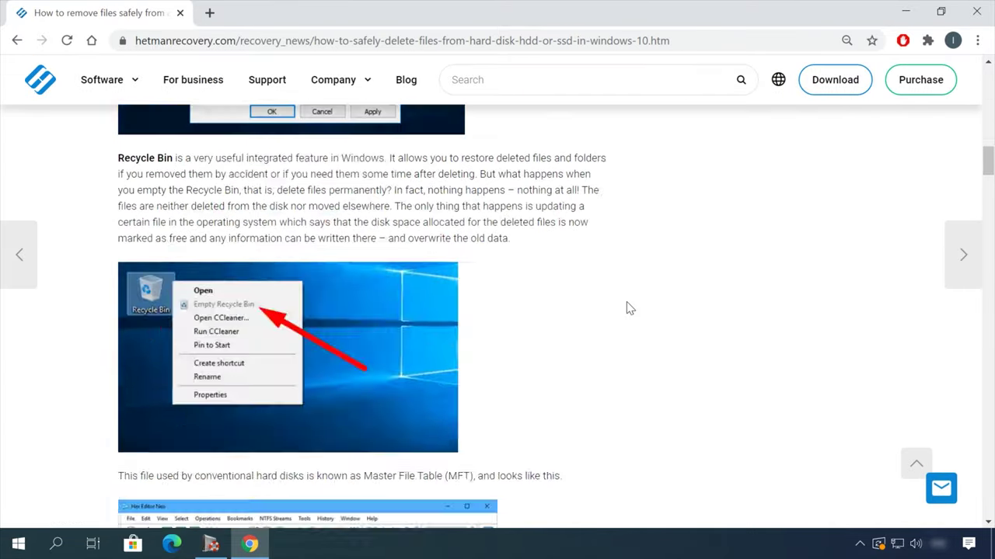
{"action": "scroll", "coordinate": [629, 309], "scroll_direction": "down", "scroll_amount": 15}
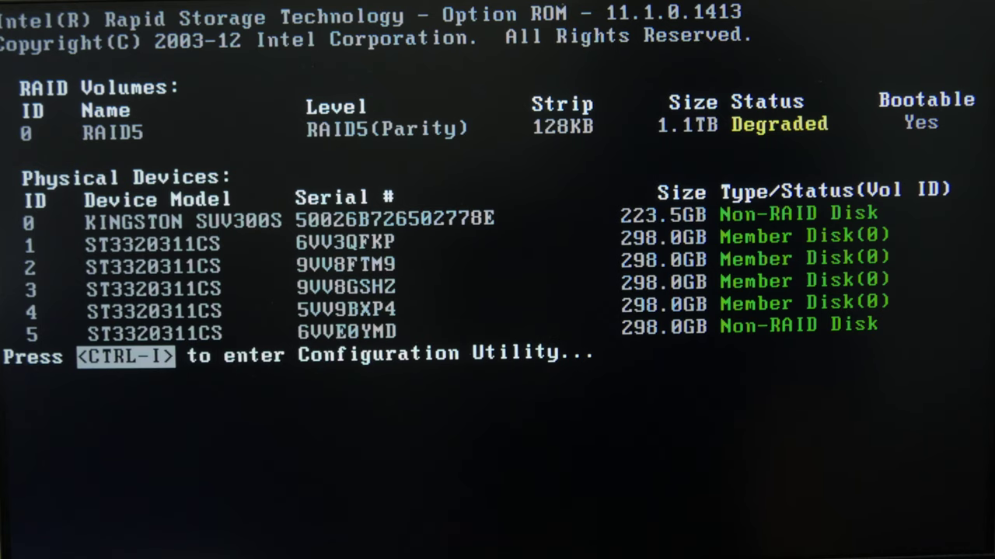
Step: In the Intel RST configuration utility, choose ST3320311CS disk ID 5 as the rebuild destination for the degraded RAID5 volume and move to Exit
{"action": "key", "text": "ctrl+i"}
{"action": "key", "text": "ctrl+i"}
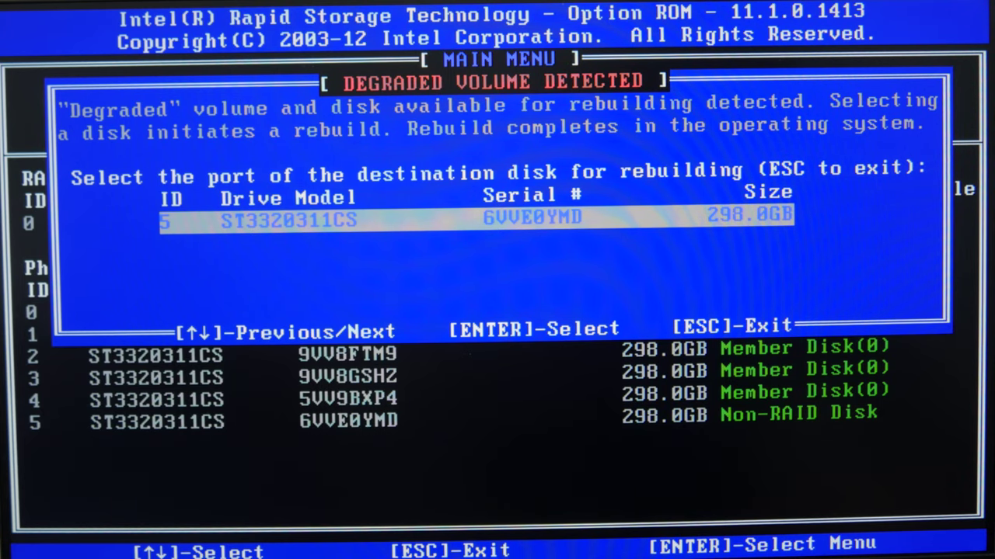
{"action": "key", "text": "Return"}
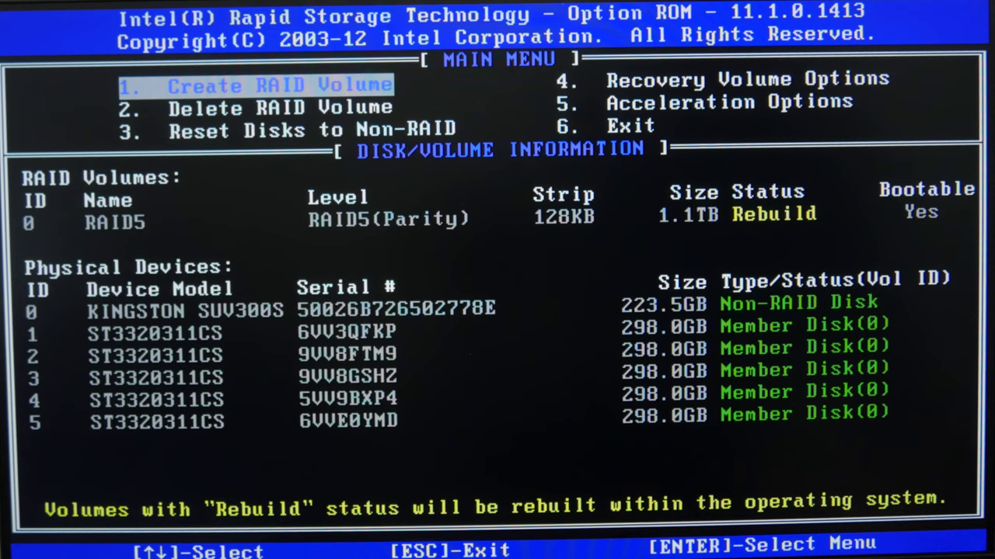
{"action": "key", "text": "Down"}
{"action": "key", "text": "Down"}
{"action": "key", "text": "Down"}
{"action": "key", "text": "Down"}
{"action": "key", "text": "Down"}
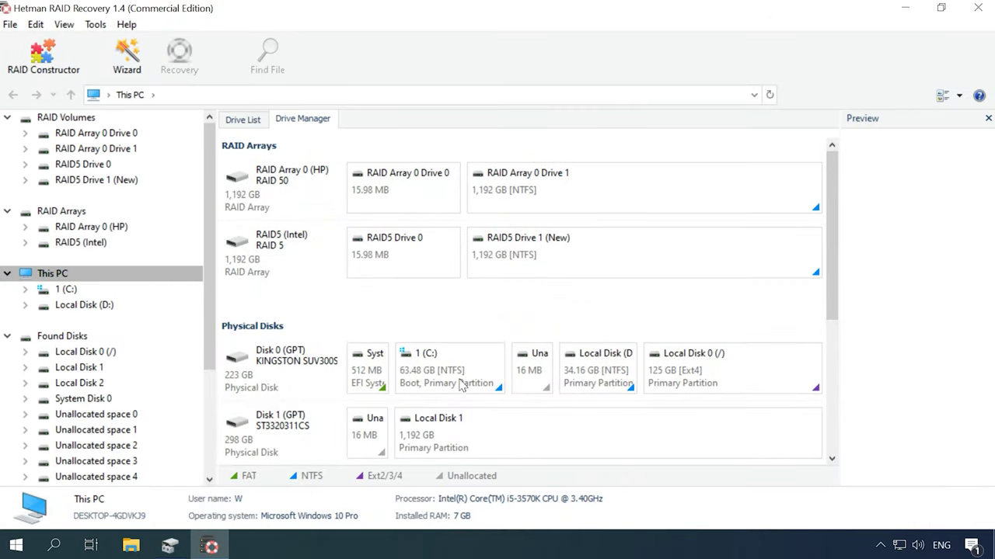
Step: In Hetman RAID Recovery, run a fast scan of the RAID5 Drive 1 (New) partition on the Intel RAID 5 array
{"action": "left_click", "coordinate": [299, 260]}
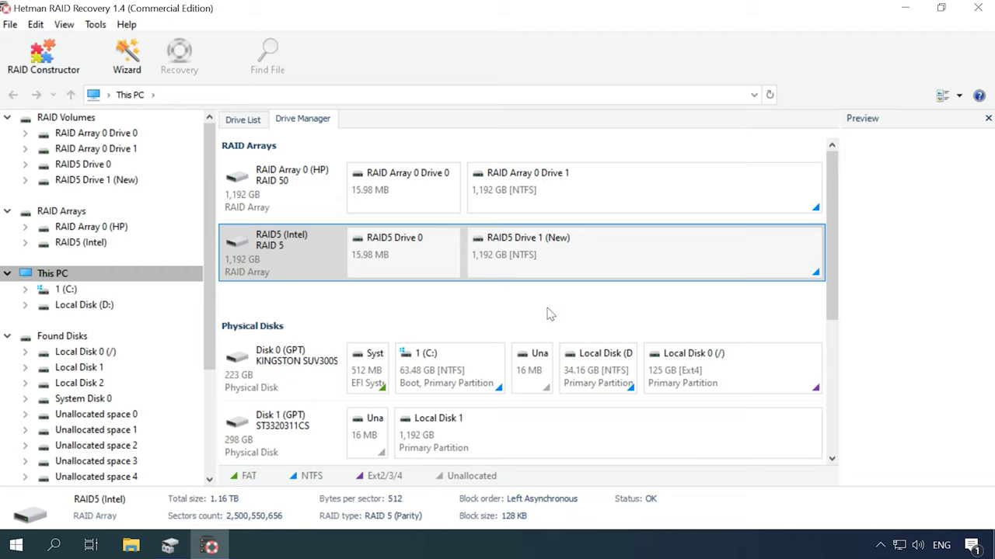
{"action": "right_click", "coordinate": [572, 255]}
{"action": "left_click", "coordinate": [611, 262]}
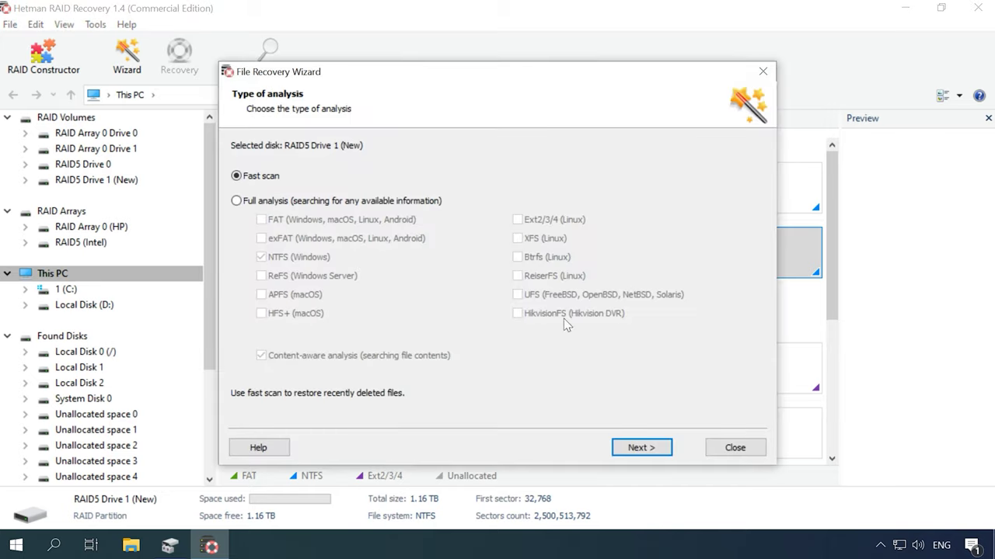
{"action": "left_click", "coordinate": [640, 449]}
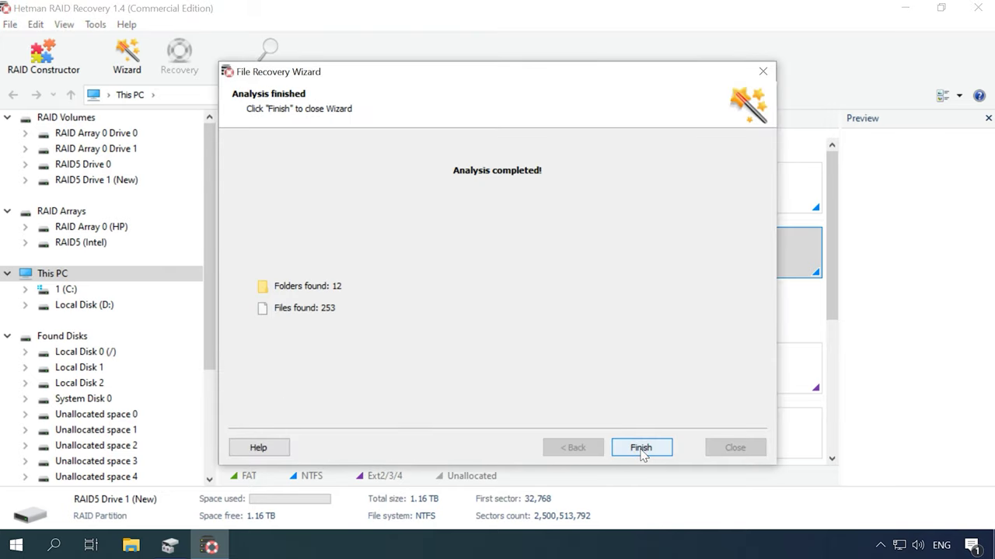
{"action": "left_click", "coordinate": [641, 451]}
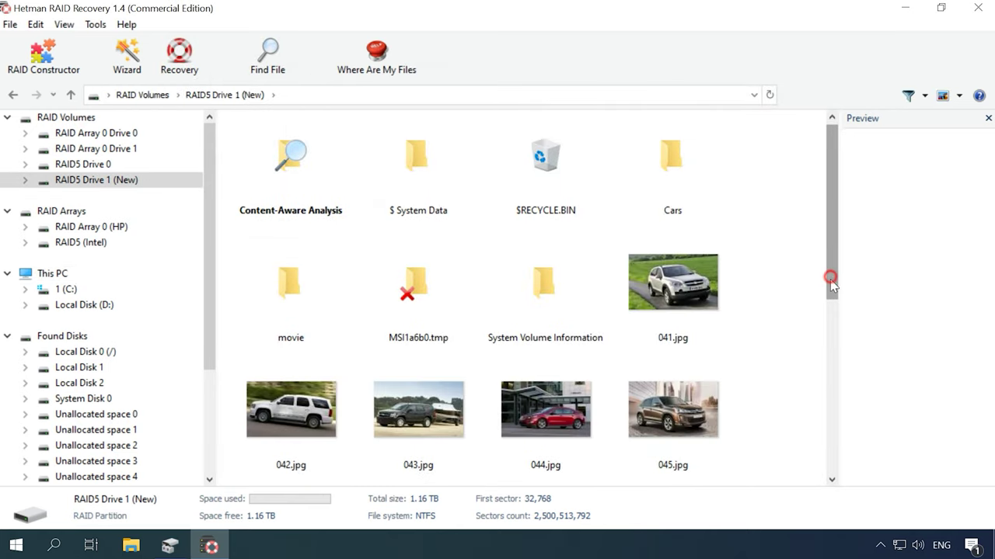
Step: Recover the pictures 042.jpg to 045.jpg to the hard disk path C:\1\, restoring folder structure and alternate data streams
{"action": "mouse_move", "coordinate": [830, 277]}
{"action": "left_mouse_down"}
{"action": "mouse_move", "coordinate": [829, 436]}
{"action": "mouse_move", "coordinate": [843, 277]}
{"action": "left_mouse_up"}
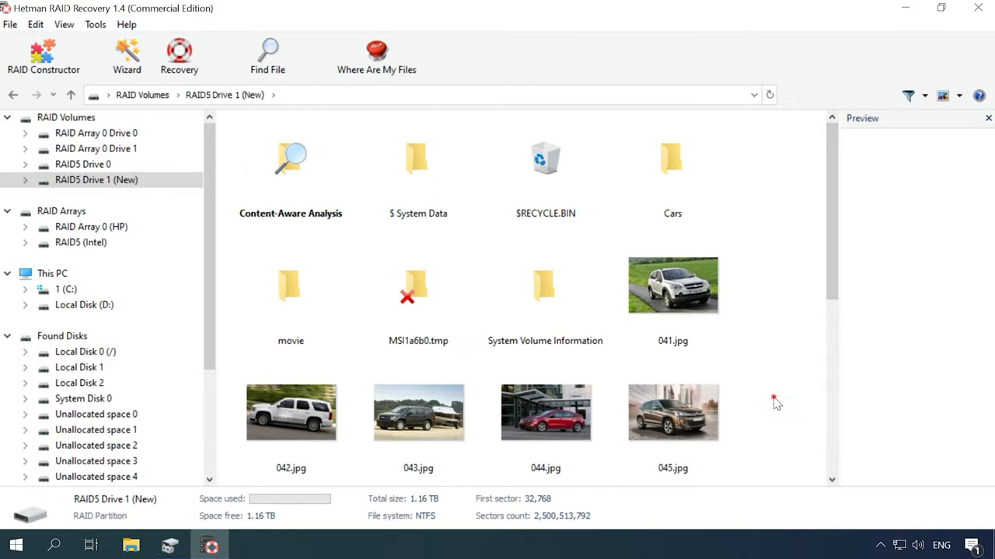
{"action": "left_click_drag", "start_coordinate": [773, 398], "coordinate": [261, 425]}
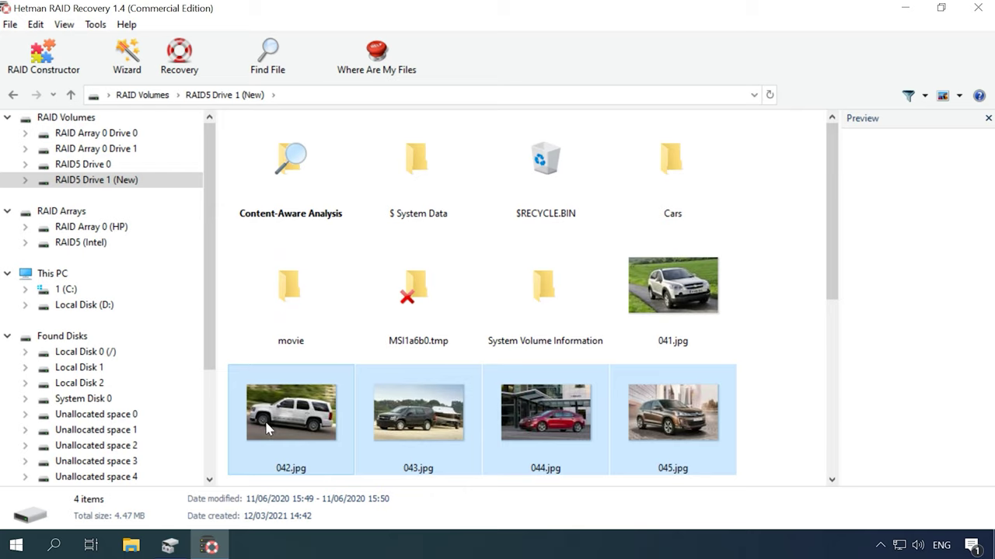
{"action": "left_click", "coordinate": [183, 79]}
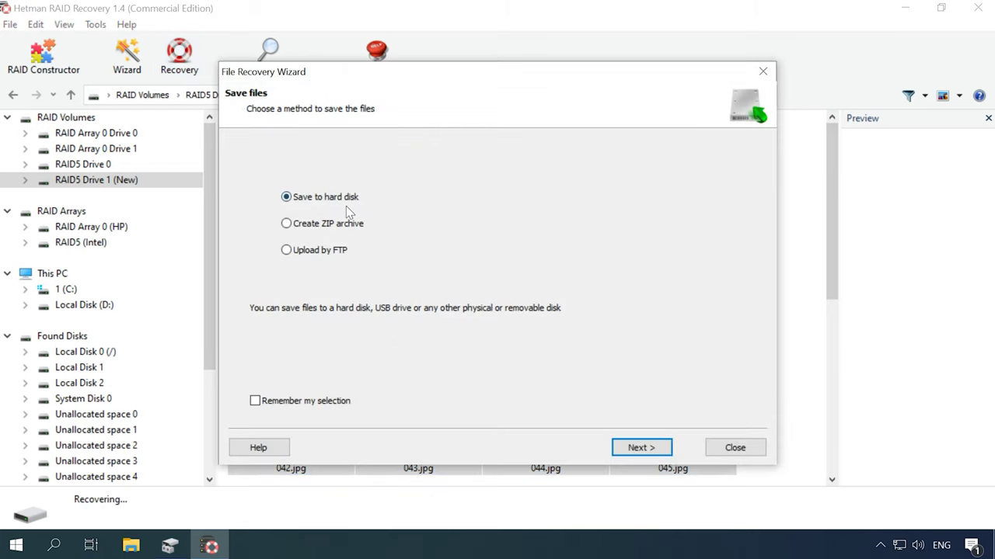
{"action": "left_click", "coordinate": [635, 448]}
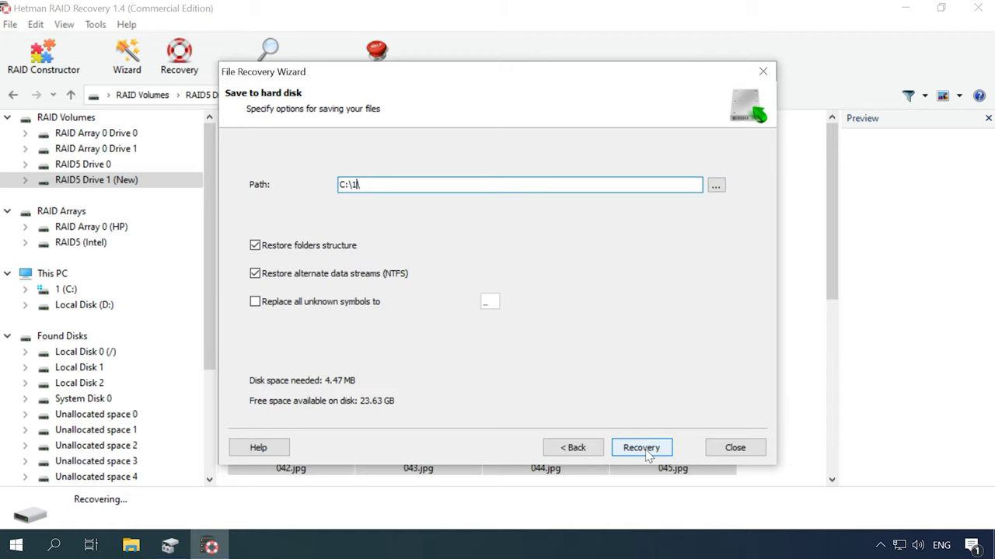
{"action": "left_click", "coordinate": [651, 456]}
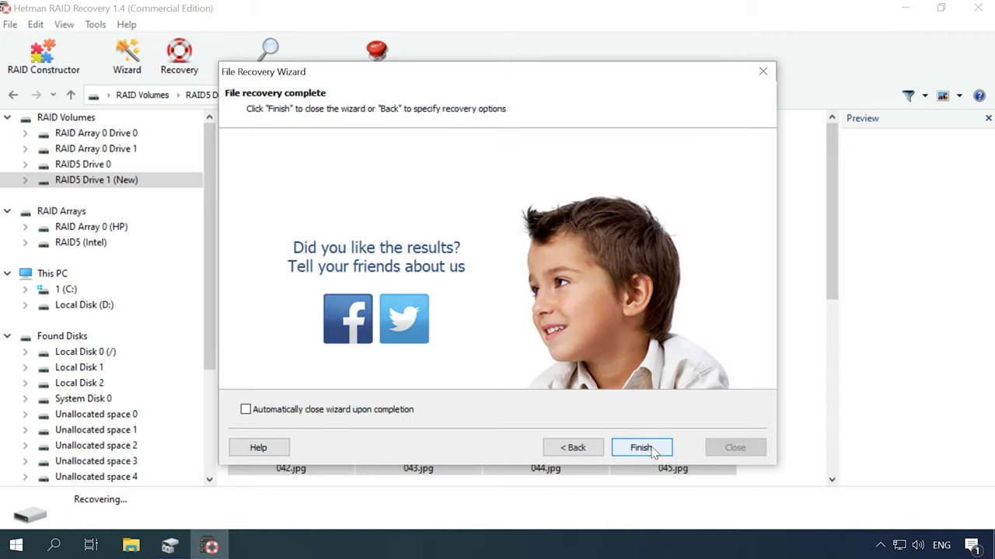
{"action": "left_click", "coordinate": [642, 449]}
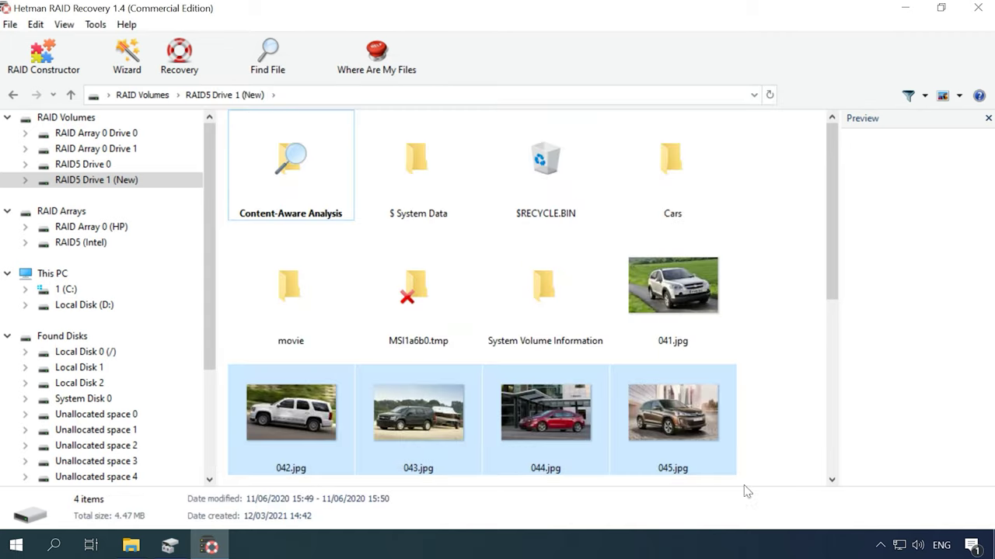
Step: In File Explorer, open folder 1 on drive C: and check the recovered pictures
{"action": "left_click", "coordinate": [131, 546]}
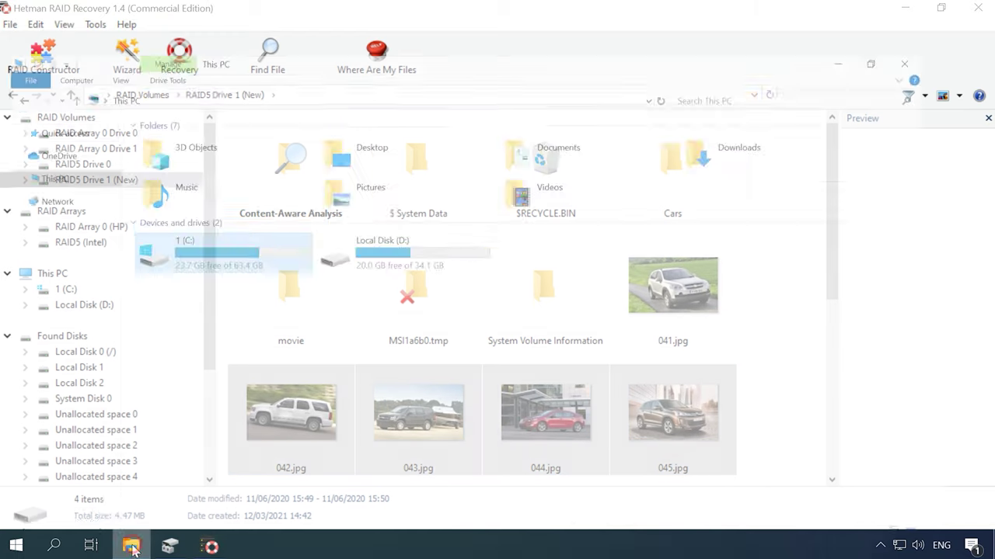
{"action": "double_click", "coordinate": [213, 234]}
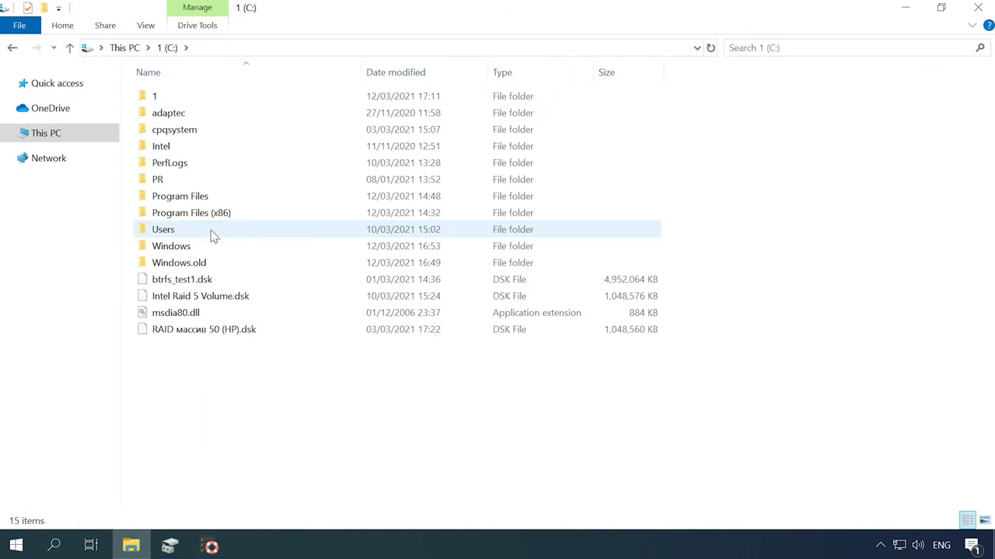
{"action": "left_click", "coordinate": [166, 99]}
{"action": "double_click", "coordinate": [165, 100]}
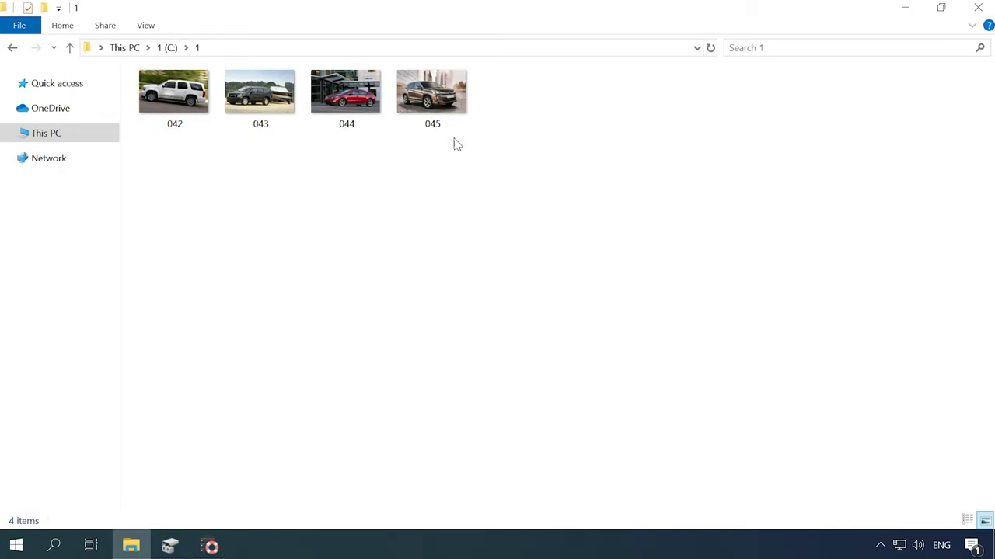
{"action": "left_click_drag", "start_coordinate": [517, 122], "coordinate": [207, 92]}
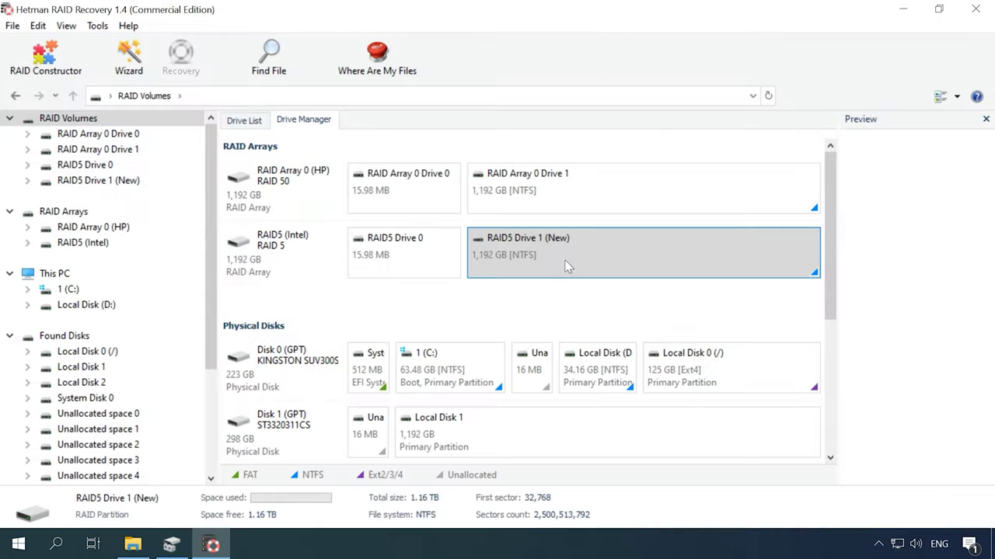
Step: Run a full analysis of the RAID5 Drive 1 (New) partition for NTFS with content-aware analysis
{"action": "right_click", "coordinate": [572, 254]}
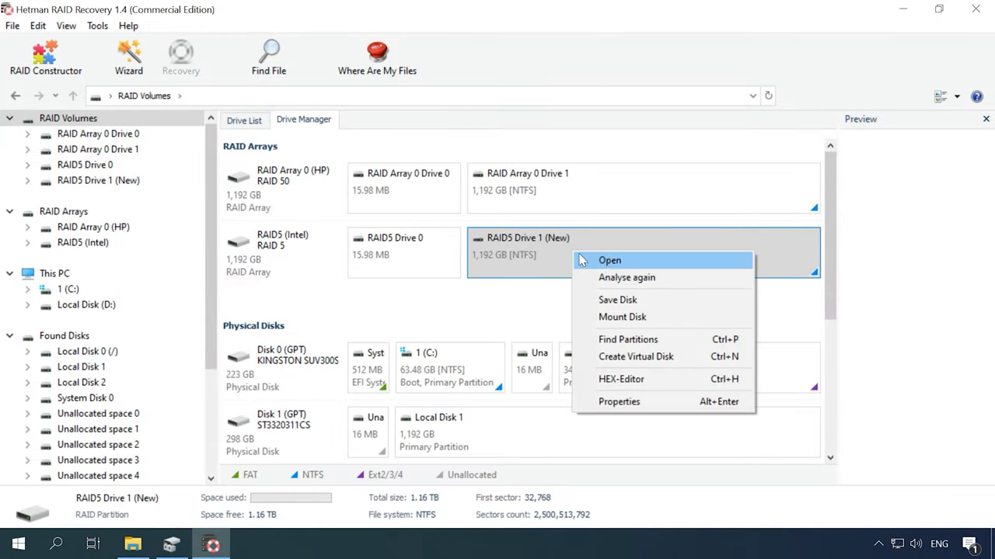
{"action": "left_click", "coordinate": [647, 281]}
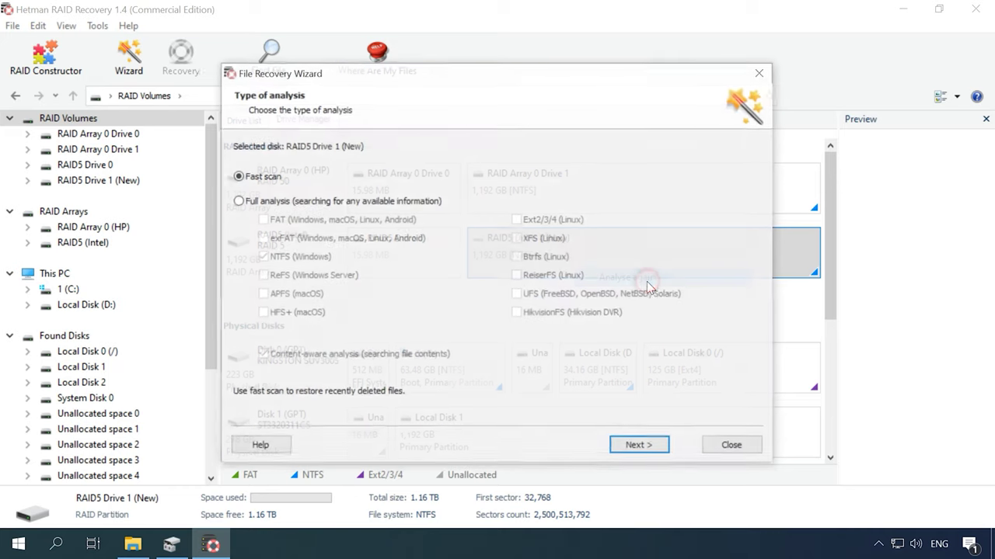
{"action": "left_click", "coordinate": [284, 201]}
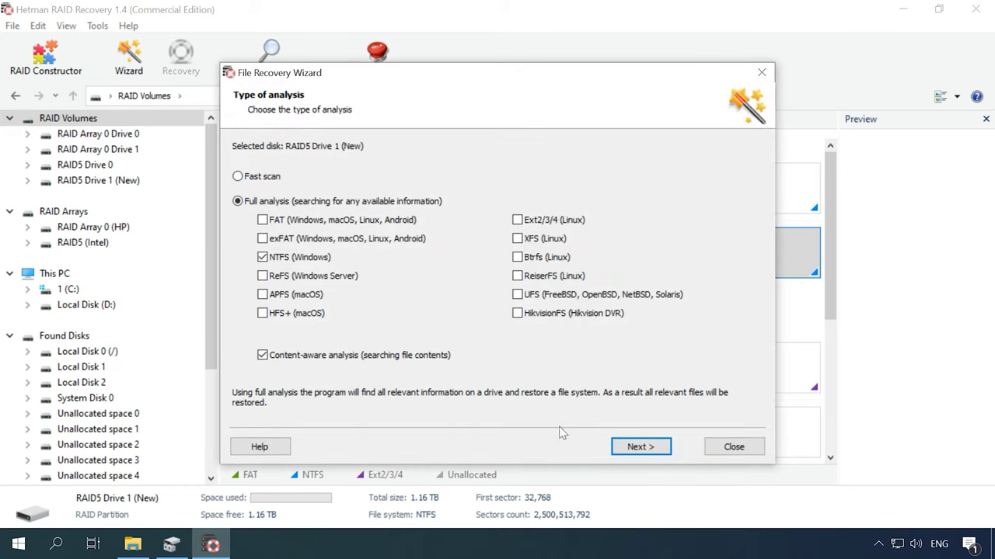
{"action": "left_click", "coordinate": [641, 448]}
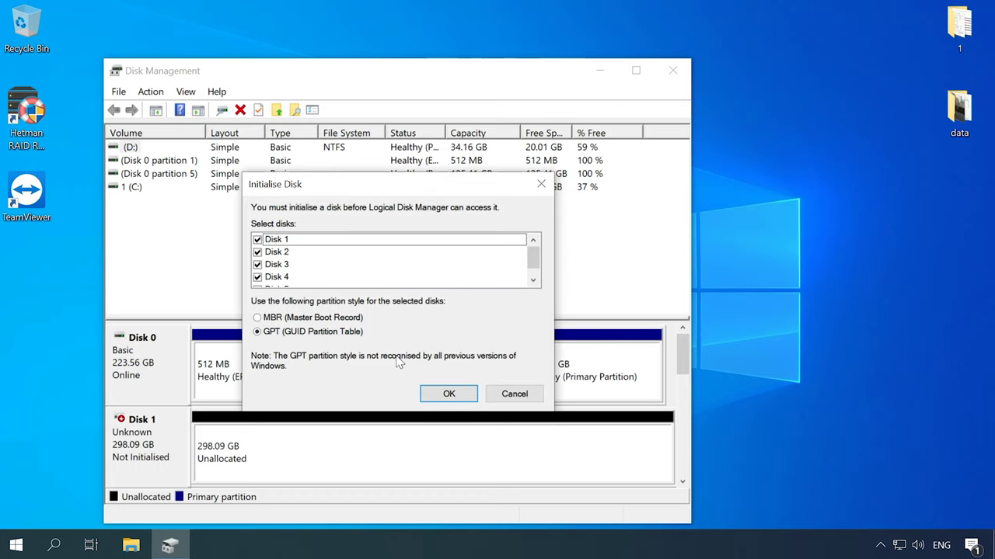
Step: In Disk Management, cancel the disk initialisation, enlarge the graphical disk view and examine the state of the disks
{"action": "left_click", "coordinate": [510, 396]}
{"action": "left_click", "coordinate": [636, 69]}
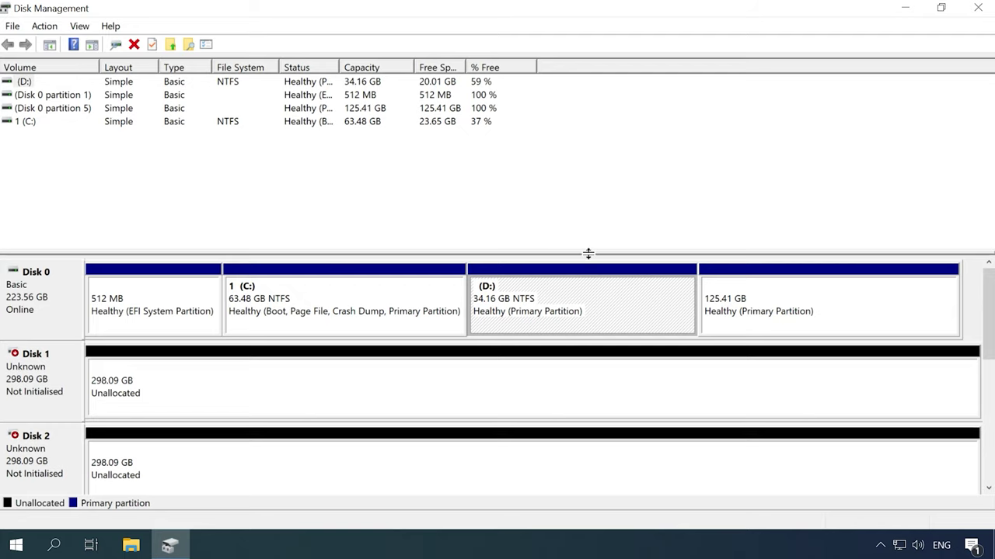
{"action": "left_click_drag", "start_coordinate": [589, 253], "coordinate": [592, 141]}
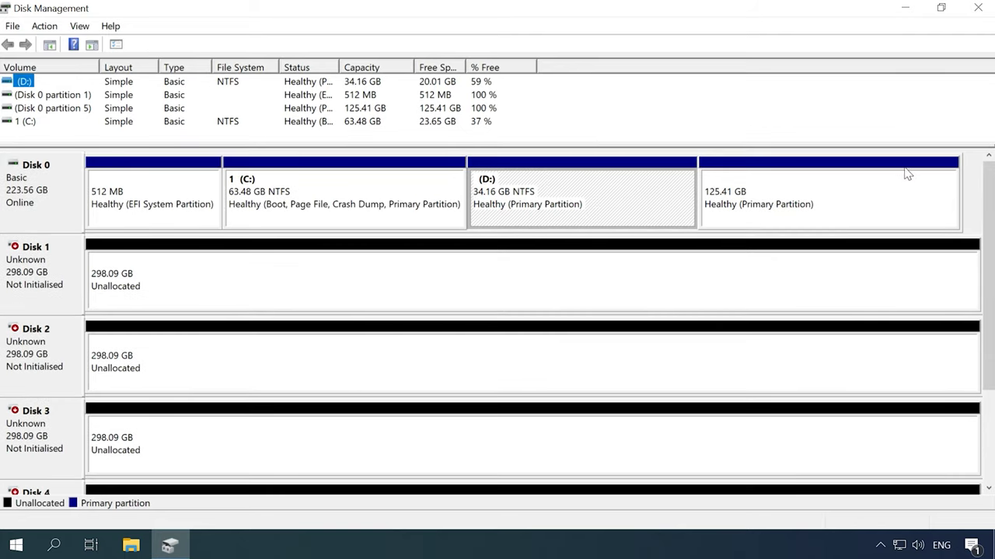
{"action": "mouse_move", "coordinate": [986, 218]}
{"action": "left_mouse_down"}
{"action": "mouse_move", "coordinate": [985, 311]}
{"action": "mouse_move", "coordinate": [989, 214]}
{"action": "left_mouse_up"}
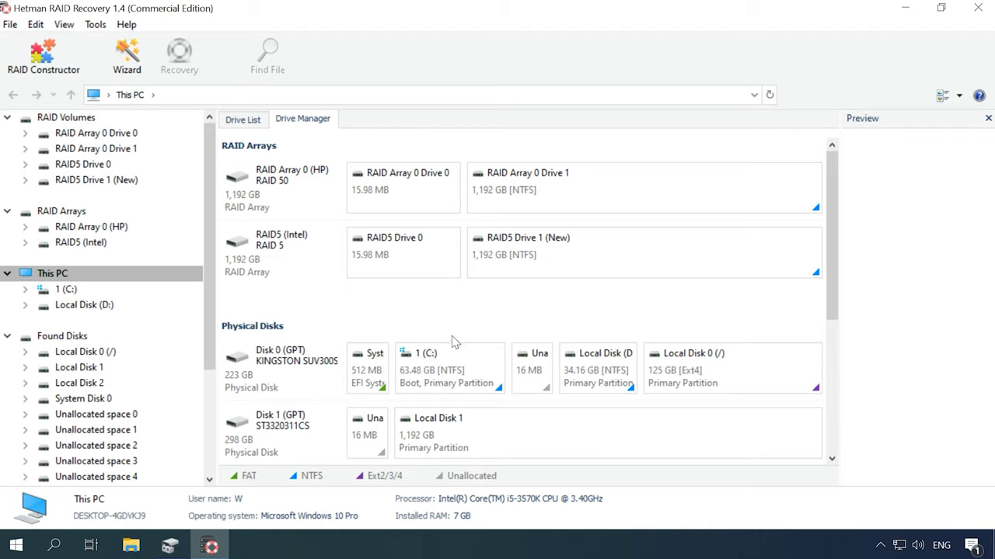
Step: In Hetman RAID Recovery, view the RAID5 (Intel) array's parameters and run a fast scan of its RAID5 Drive 1 (New) partition
{"action": "left_click", "coordinate": [301, 258]}
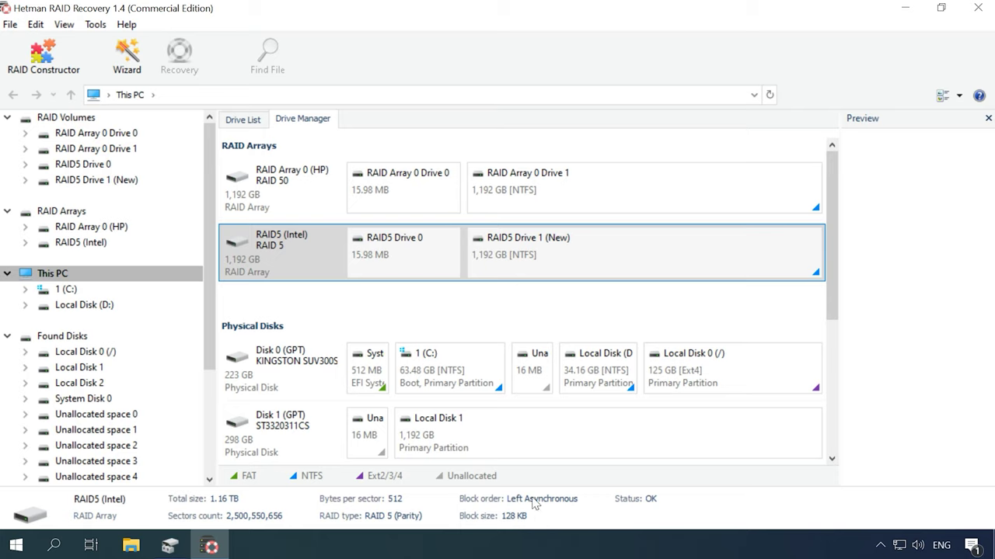
{"action": "right_click", "coordinate": [573, 255]}
{"action": "left_click", "coordinate": [611, 263]}
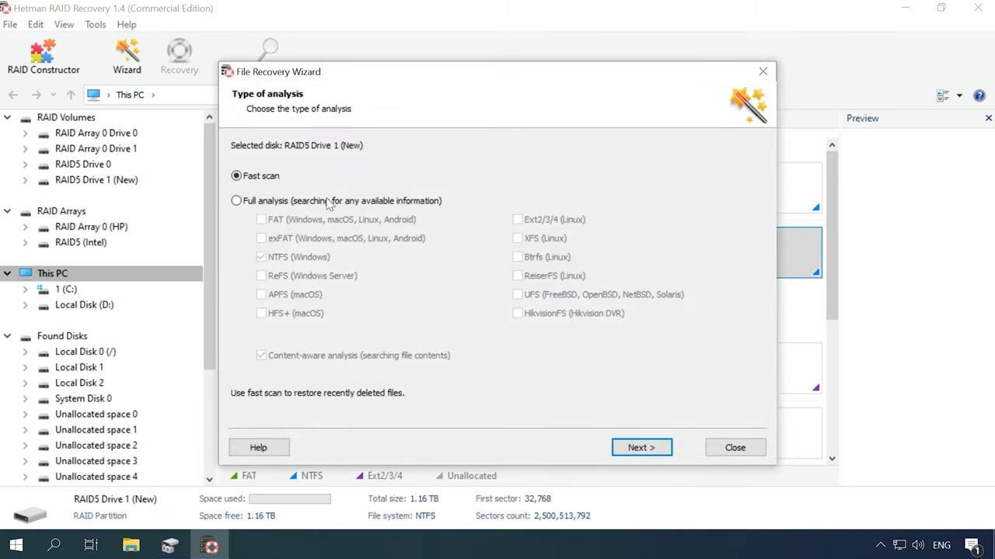
{"action": "left_click", "coordinate": [640, 450]}
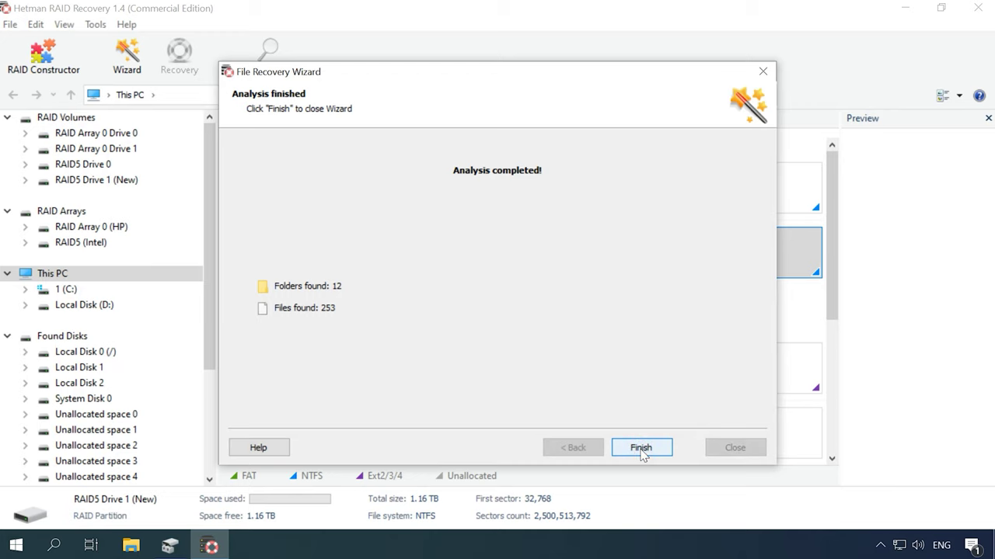
{"action": "left_click", "coordinate": [641, 451]}
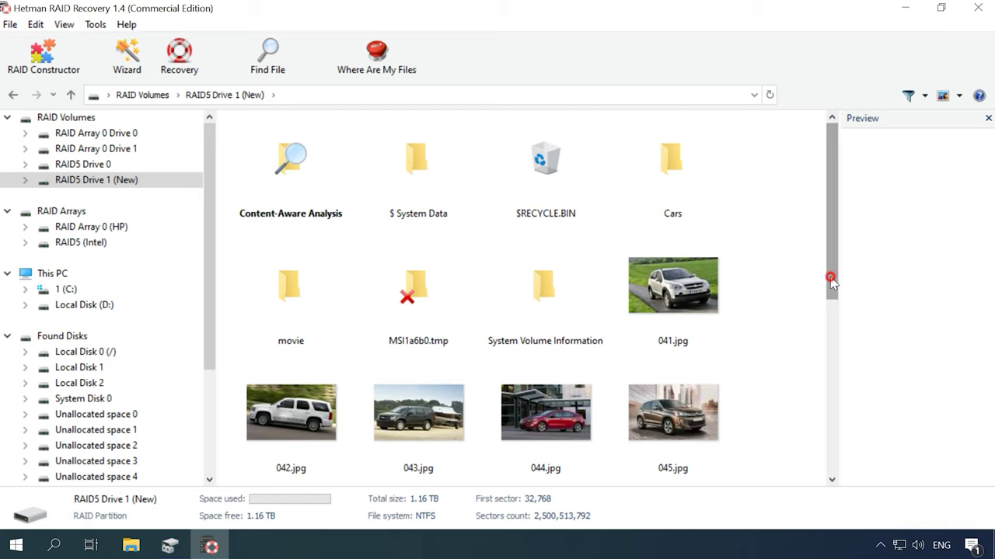
Step: Recover 042.jpg to 045.jpg to C:\1\ with folder structure and alternate data streams, and open drive C: in File Explorer
{"action": "mouse_move", "coordinate": [830, 279]}
{"action": "left_mouse_down"}
{"action": "mouse_move", "coordinate": [834, 450]}
{"action": "mouse_move", "coordinate": [839, 277]}
{"action": "left_mouse_up"}
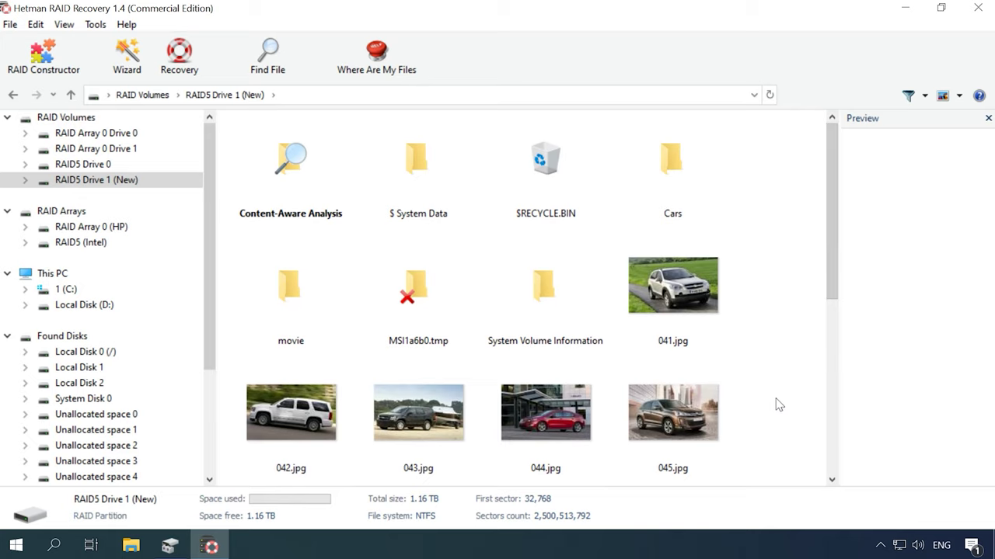
{"action": "left_click_drag", "start_coordinate": [779, 405], "coordinate": [263, 424]}
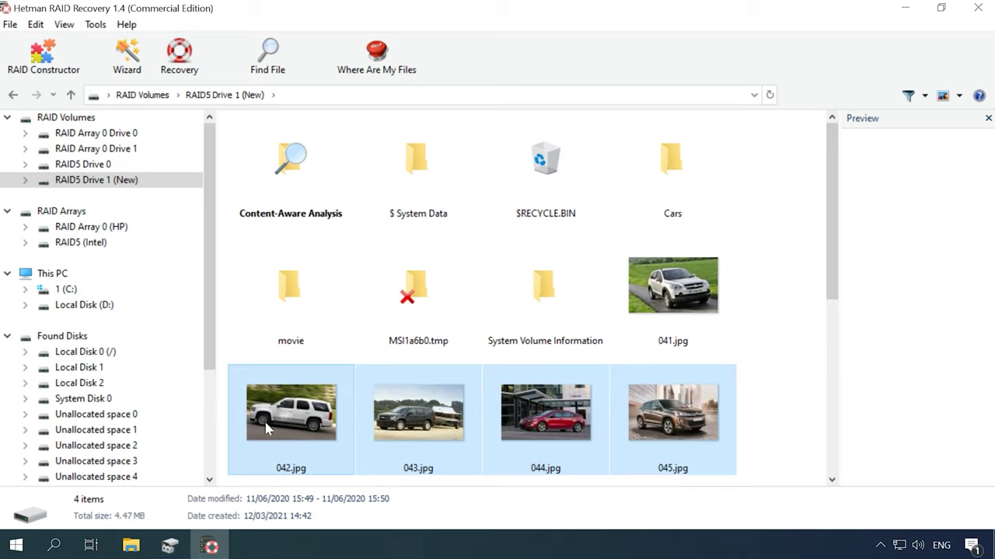
{"action": "left_click", "coordinate": [180, 76]}
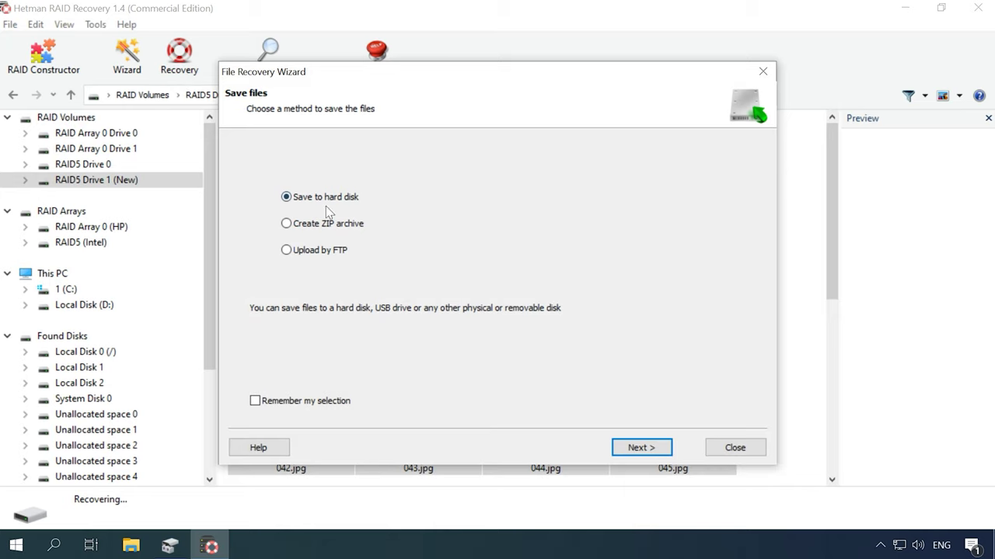
{"action": "left_click", "coordinate": [631, 445]}
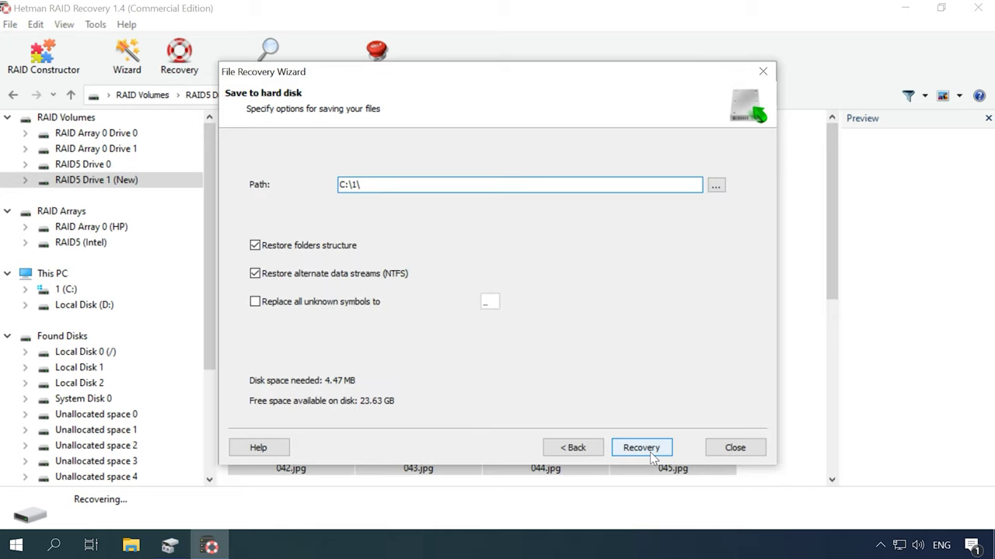
{"action": "left_click", "coordinate": [649, 452]}
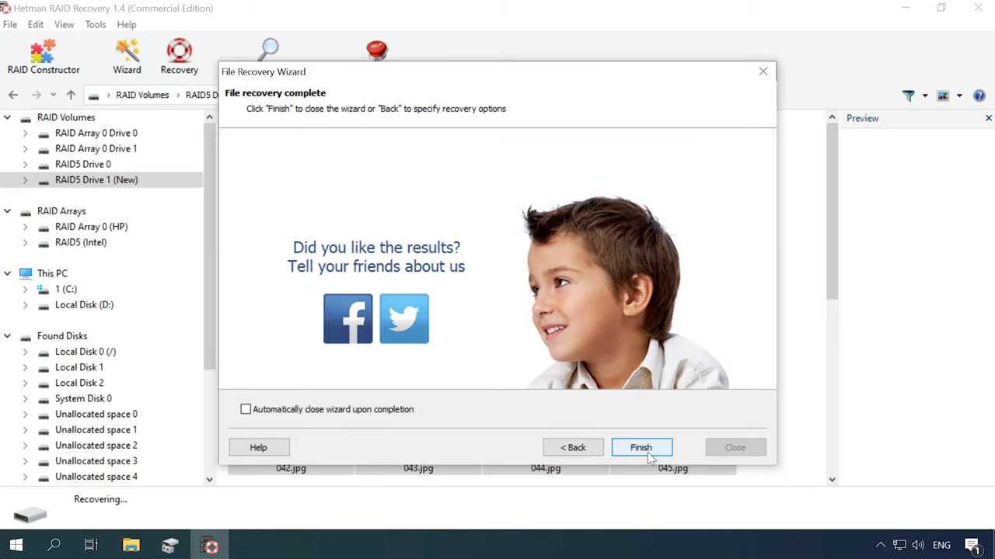
{"action": "left_click", "coordinate": [647, 452]}
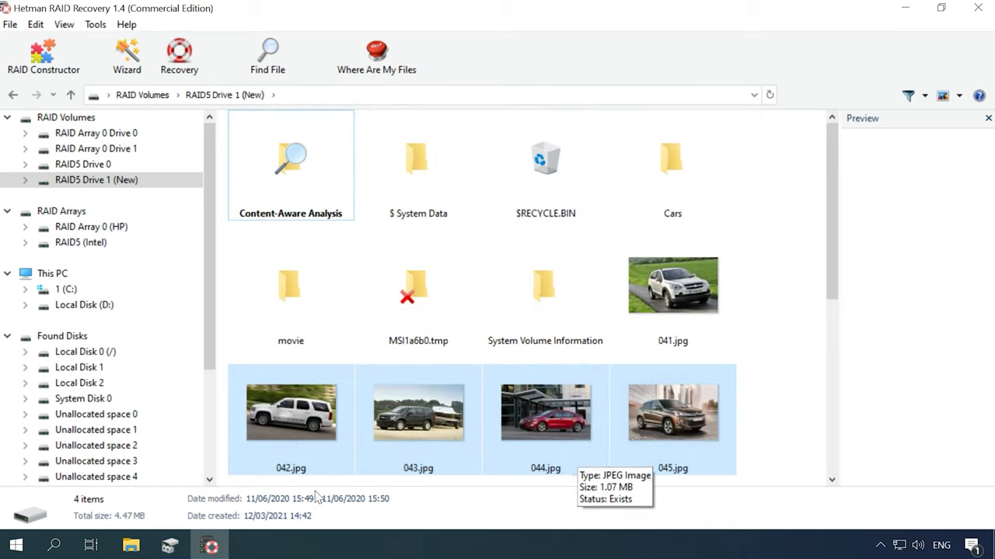
{"action": "left_click", "coordinate": [131, 546]}
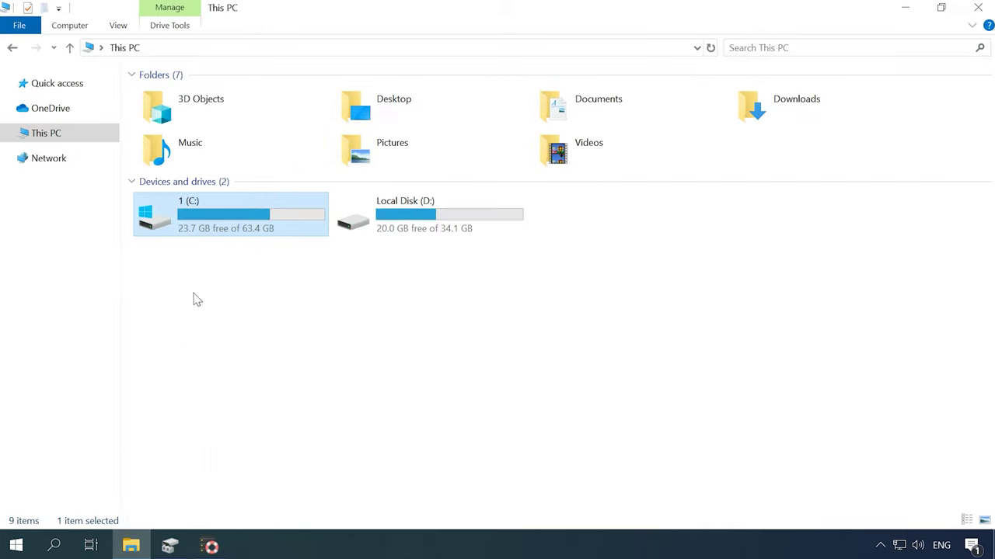
{"action": "double_click", "coordinate": [211, 235]}
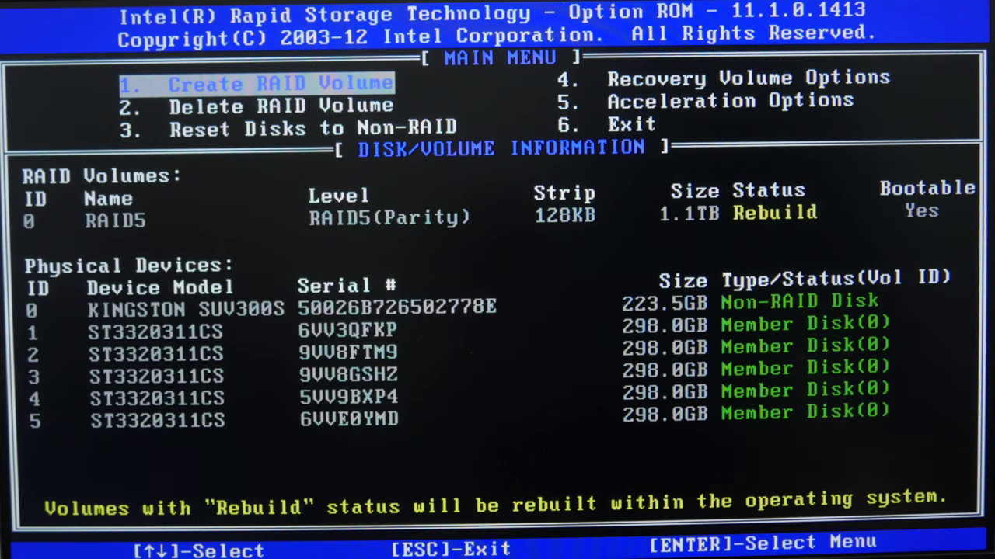
Step: In the Intel RST configuration utility, delete the RAID5 volume and confirm the deletion
{"action": "key", "text": "Down"}
{"action": "key", "text": "Return"}
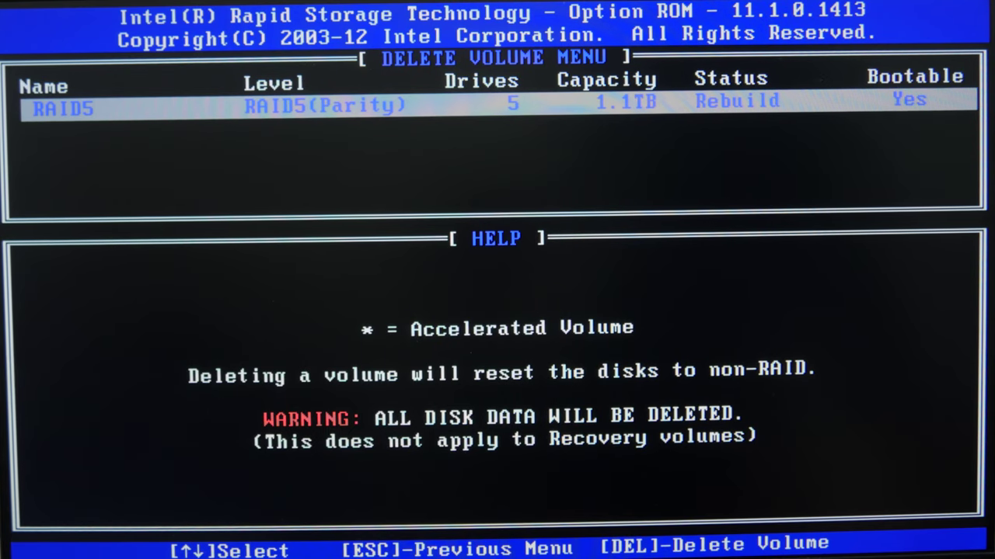
{"action": "key", "text": "Delete"}
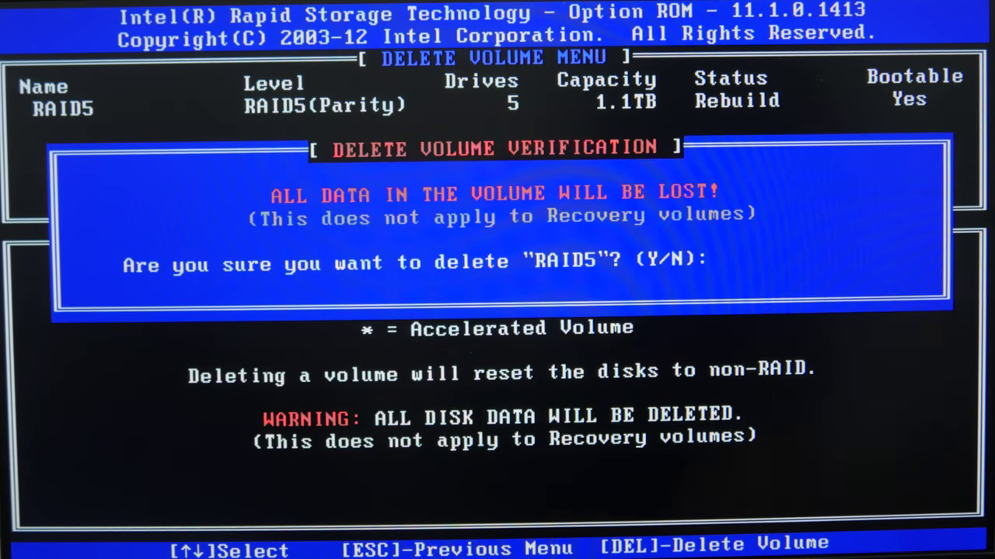
{"action": "key", "text": "n"}
{"action": "key", "text": "Delete"}
{"action": "key", "text": "y"}
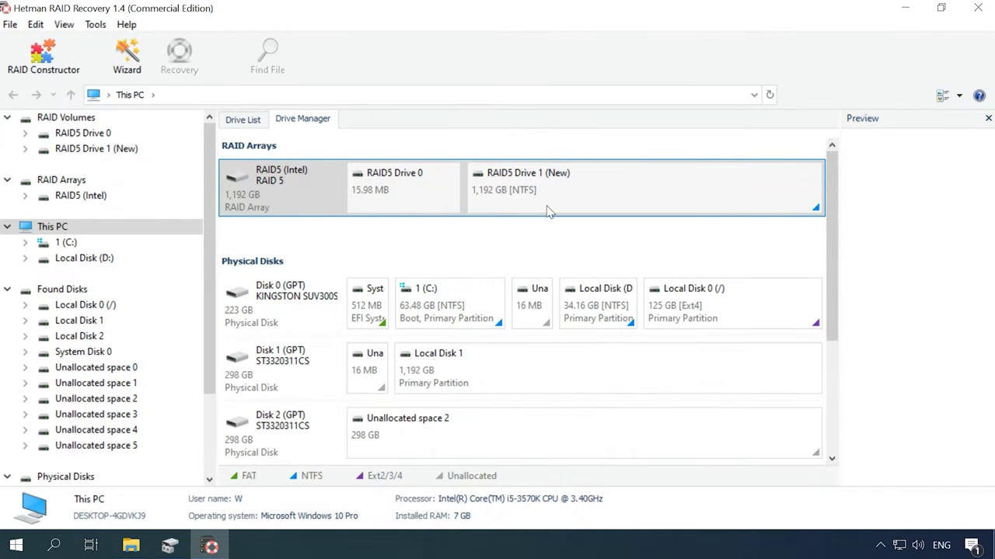
Step: In Hetman RAID Recovery, examine the RAID properties of the RAID5 (Intel) array, including its member disks, and close them unchanged
{"action": "right_click", "coordinate": [329, 200]}
{"action": "left_click", "coordinate": [355, 350]}
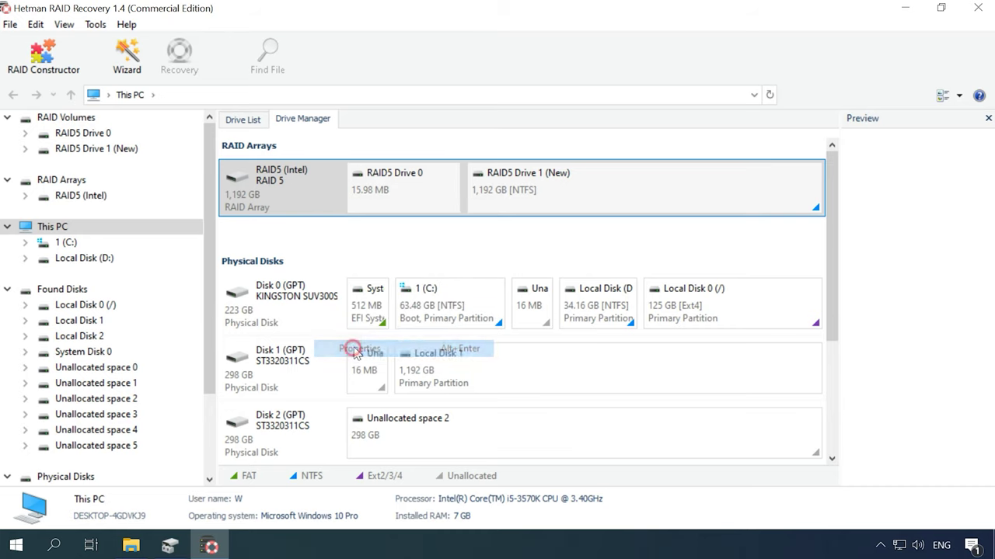
{"action": "left_click", "coordinate": [416, 102]}
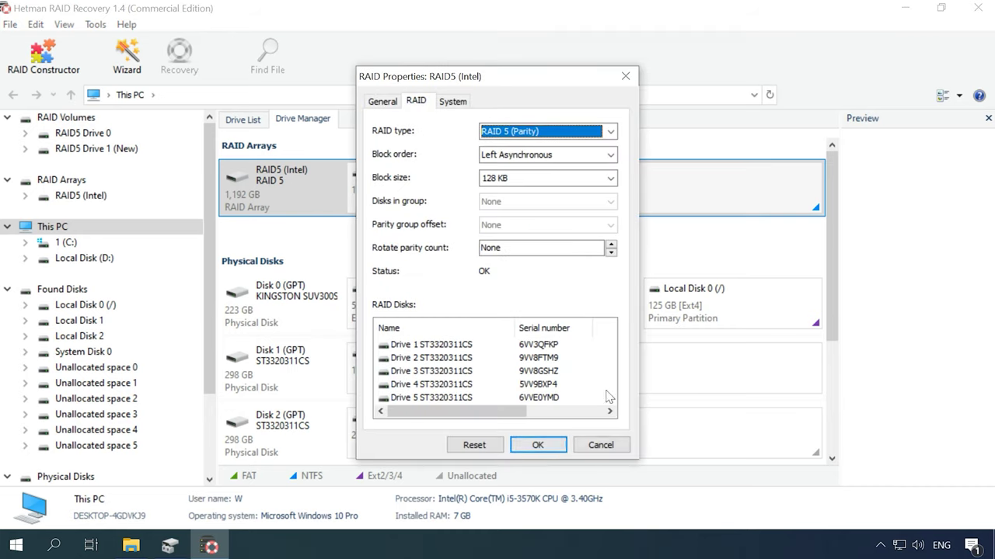
{"action": "scroll", "coordinate": [565, 371], "scroll_direction": "right", "scroll_amount": 1}
{"action": "scroll", "coordinate": [566, 372], "scroll_direction": "right", "scroll_amount": 2}
{"action": "scroll", "coordinate": [566, 371], "scroll_direction": "left", "scroll_amount": 3}
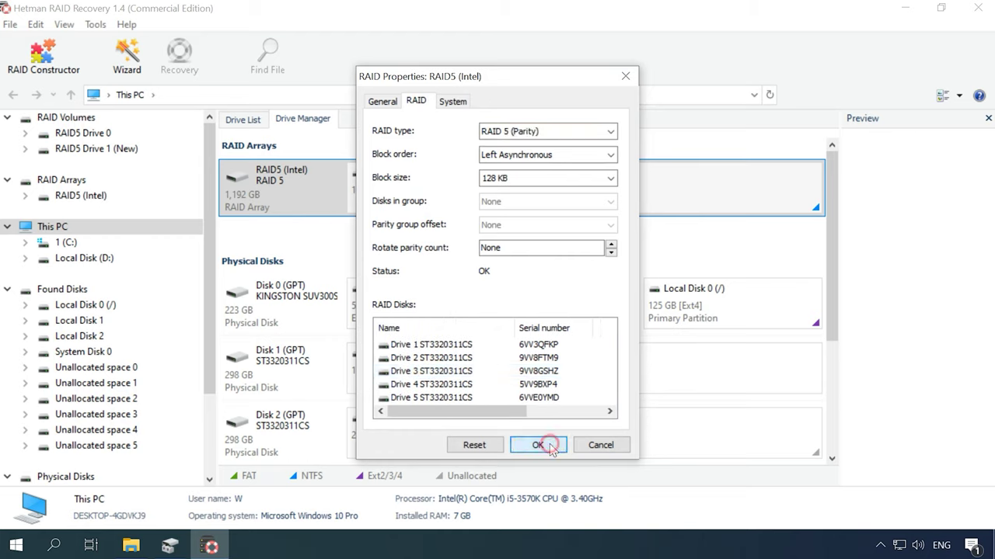
{"action": "left_click", "coordinate": [600, 445]}
Step: Run a fast scan of the RAID5 Drive 1 (New) partition and open the found files
{"action": "left_click", "coordinate": [584, 182]}
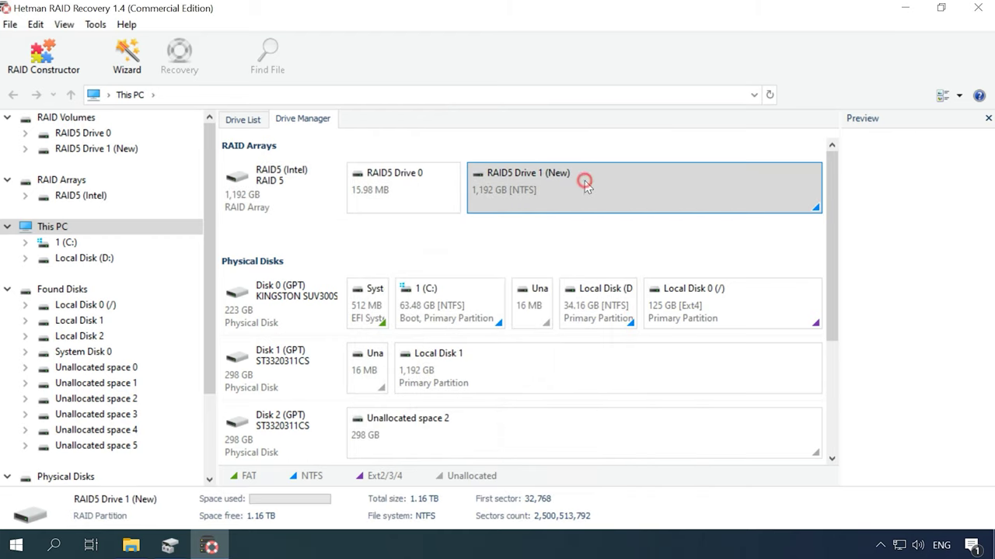
{"action": "right_click", "coordinate": [584, 180]}
{"action": "left_click", "coordinate": [614, 192]}
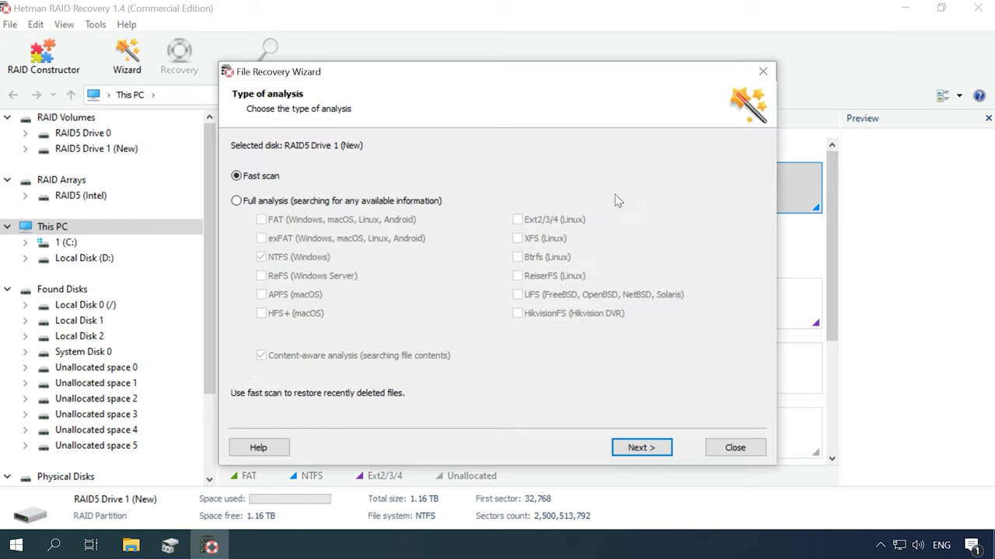
{"action": "left_click", "coordinate": [642, 447]}
{"action": "left_click", "coordinate": [642, 448]}
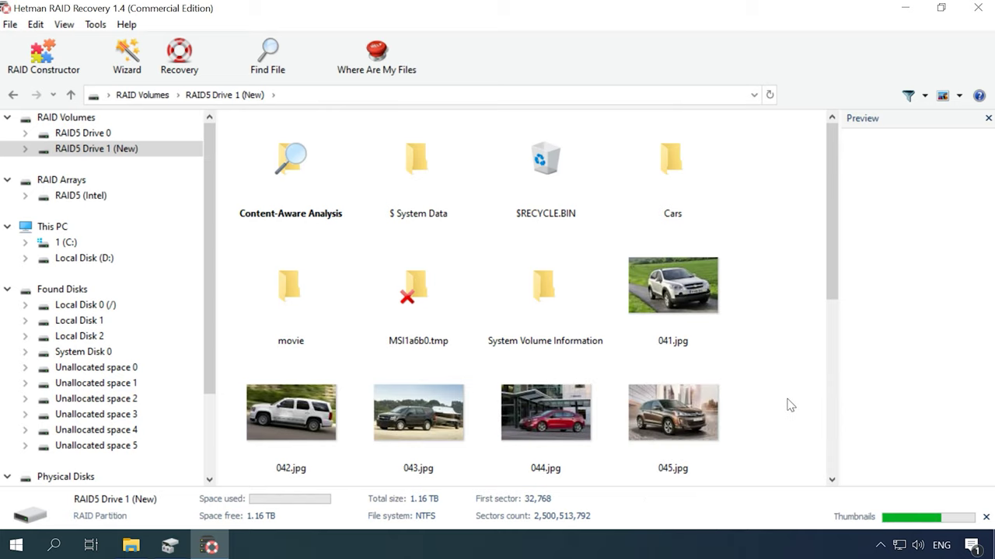
Step: Recover Baton Twirling - 31237.mp4, Bmx - 16293.mp4, the DSN-1100-10 firmware release note document and Motocross - 10797.mp4 to C:\1\ on the hard disk
{"action": "scroll", "coordinate": [787, 417], "scroll_direction": "down", "scroll_amount": 5}
{"action": "scroll", "coordinate": [787, 417], "scroll_direction": "up", "scroll_amount": 5}
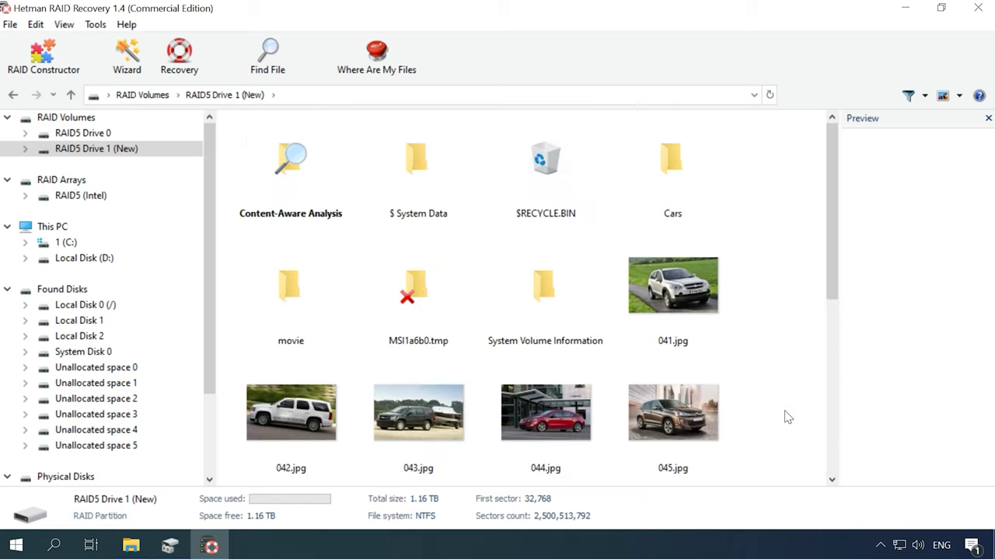
{"action": "scroll", "coordinate": [787, 417], "scroll_direction": "down", "scroll_amount": 5}
{"action": "left_click_drag", "start_coordinate": [796, 321], "coordinate": [163, 321]}
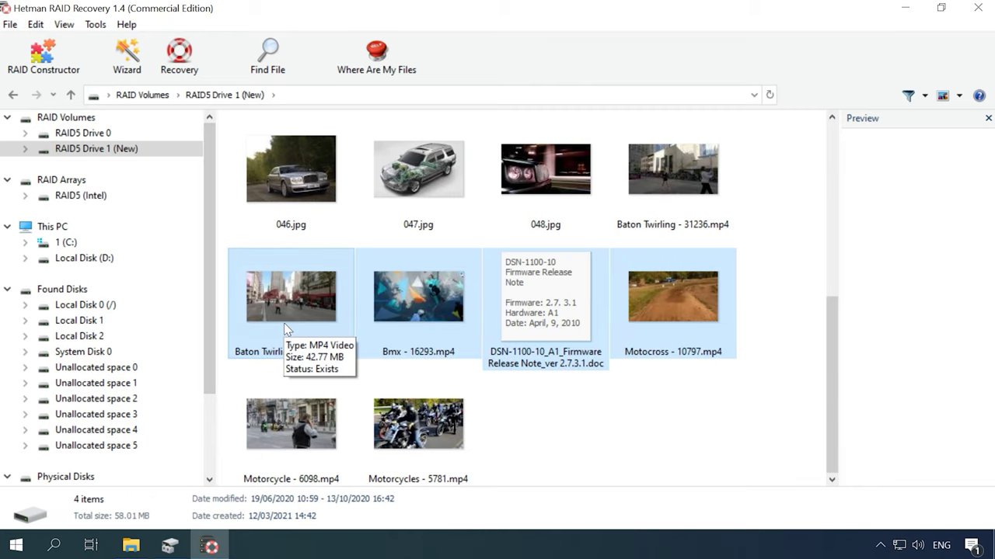
{"action": "left_click", "coordinate": [178, 75]}
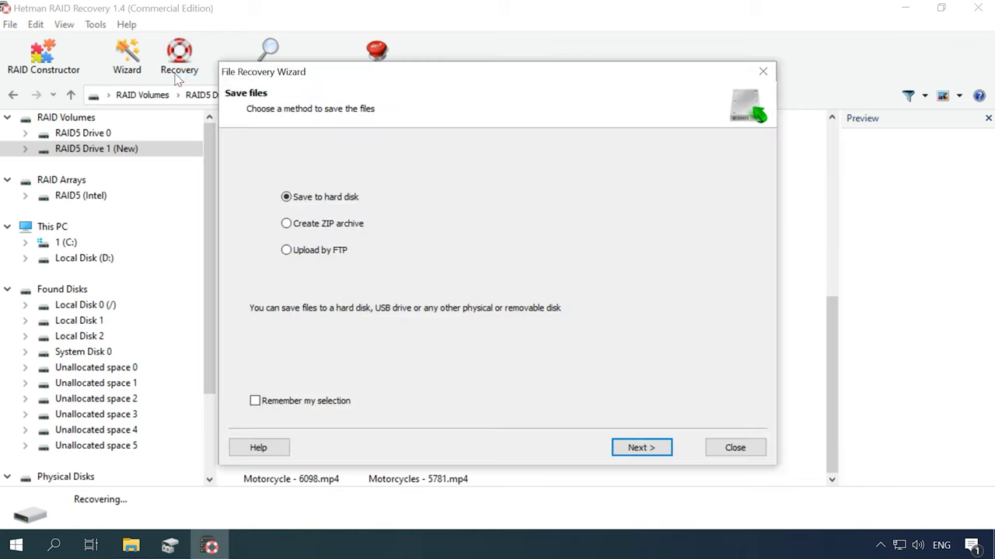
{"action": "left_click", "coordinate": [638, 452]}
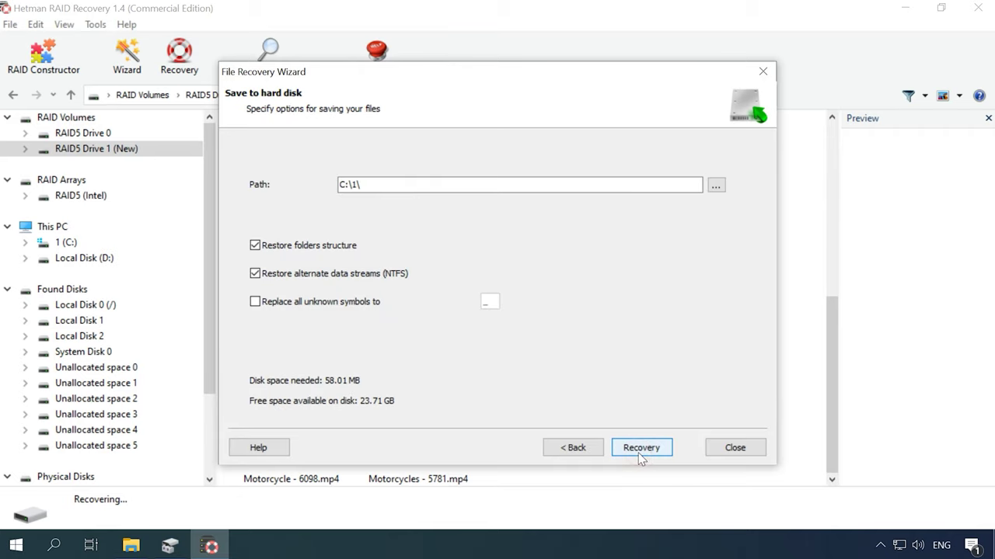
{"action": "left_click", "coordinate": [638, 452]}
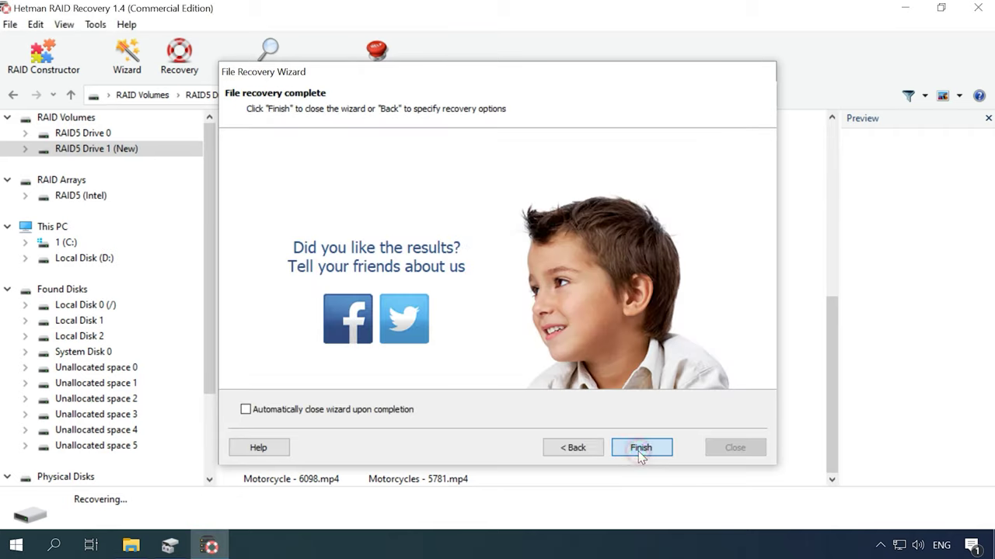
{"action": "left_click", "coordinate": [640, 449]}
Step: Switch to File Explorer and check the recovered files in the folder 1 on drive C:
{"action": "left_click", "coordinate": [132, 545]}
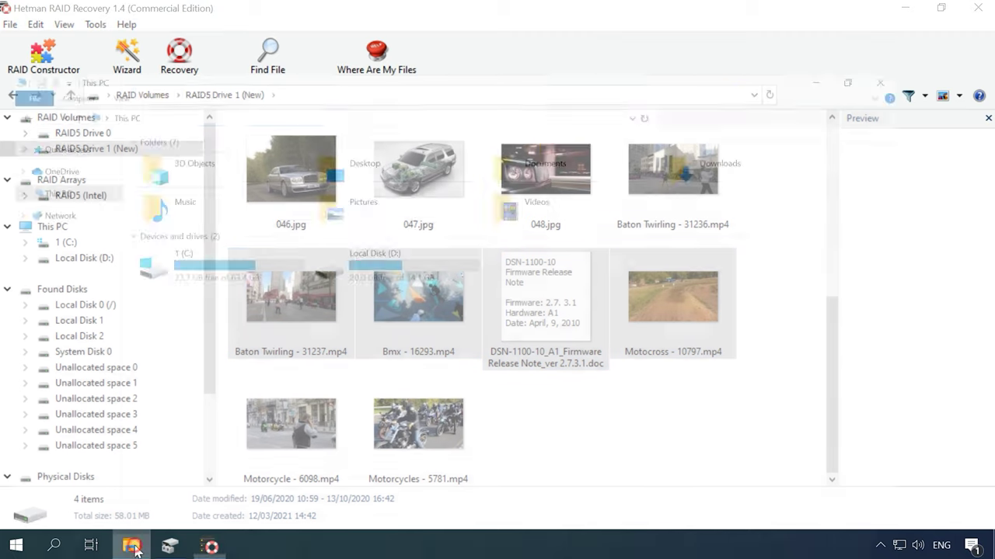
{"action": "double_click", "coordinate": [195, 228]}
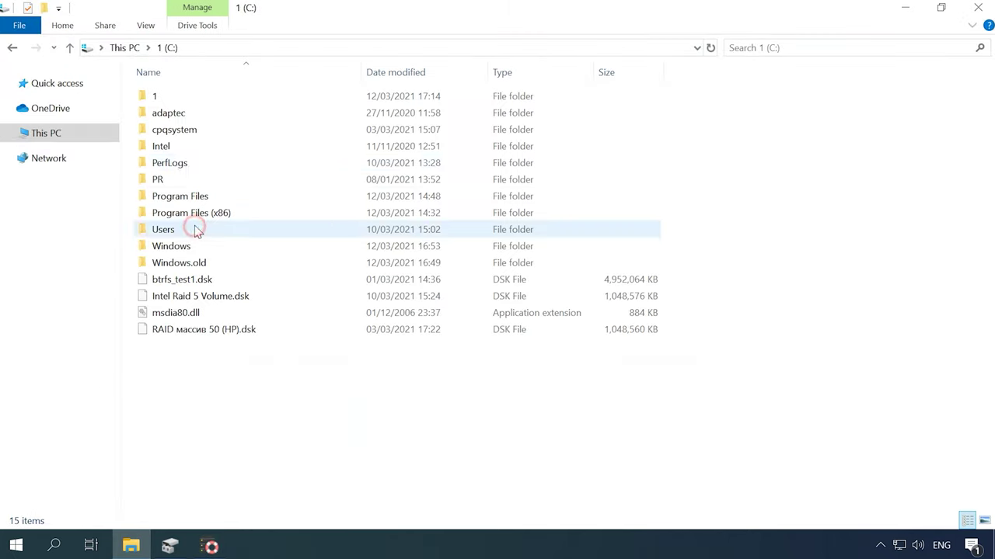
{"action": "double_click", "coordinate": [167, 97]}
{"action": "left_click_drag", "start_coordinate": [872, 186], "coordinate": [472, 148]}
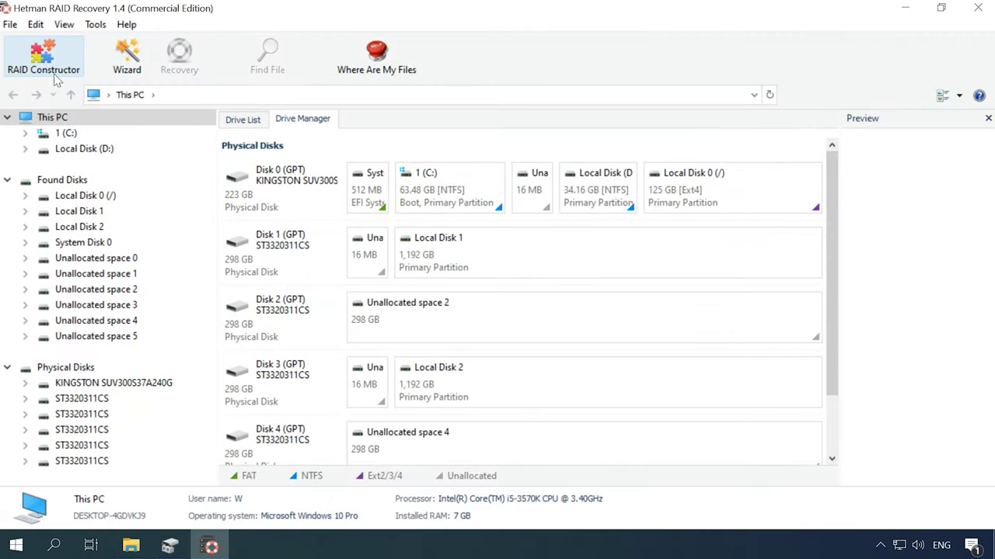
Step: Return to Hetman RAID Recovery and start building a RAID array in the RAID Constructor's manual mode
{"action": "left_click", "coordinate": [51, 75]}
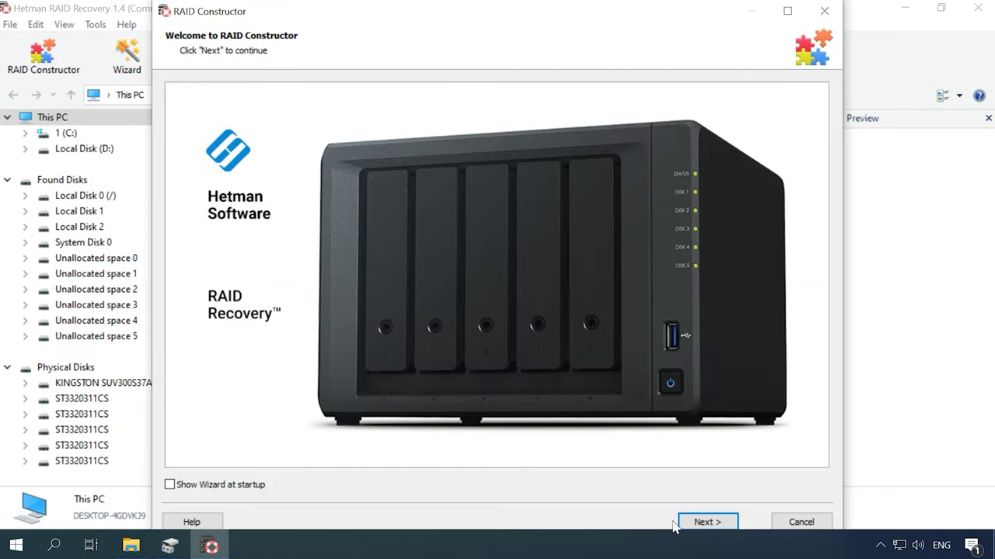
{"action": "left_click", "coordinate": [688, 522]}
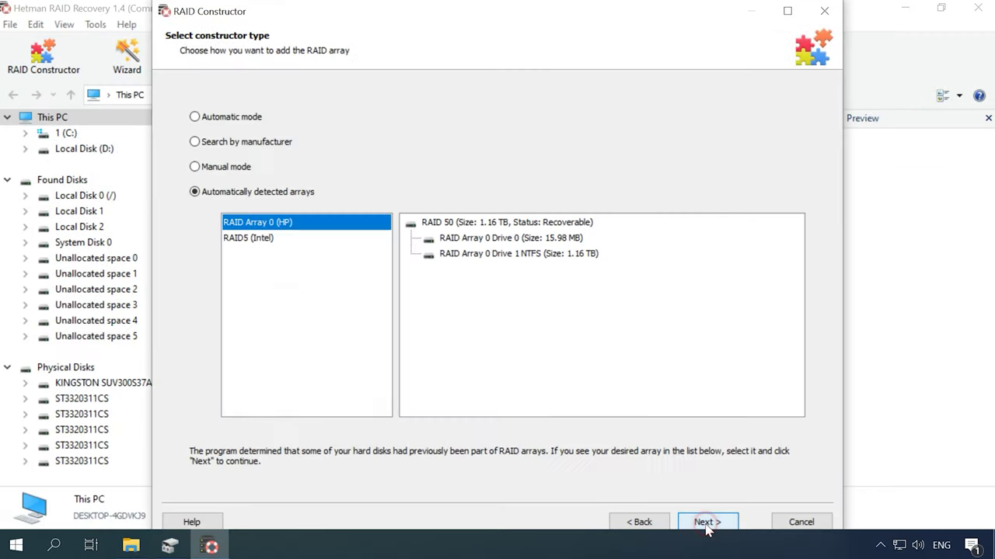
{"action": "left_click", "coordinate": [220, 169]}
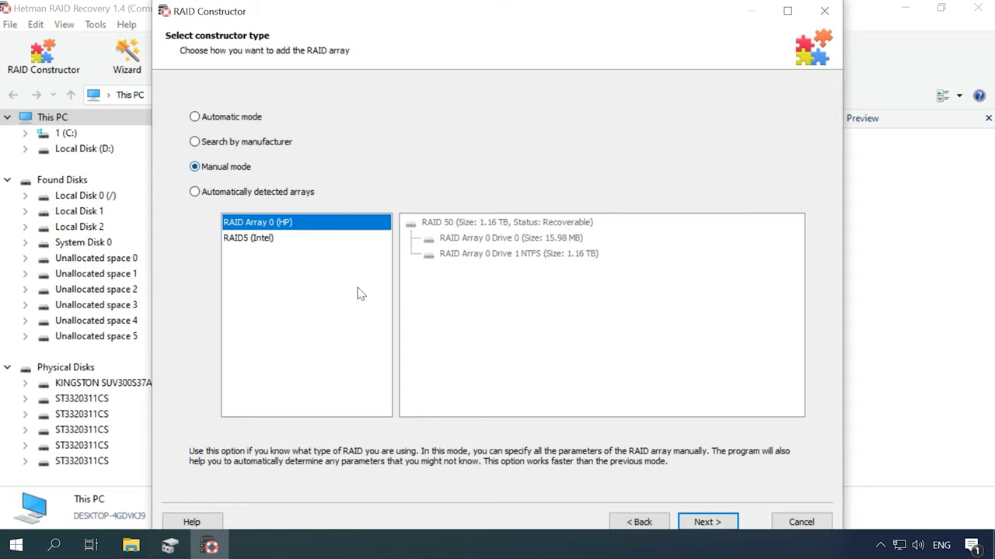
{"action": "left_click", "coordinate": [707, 522]}
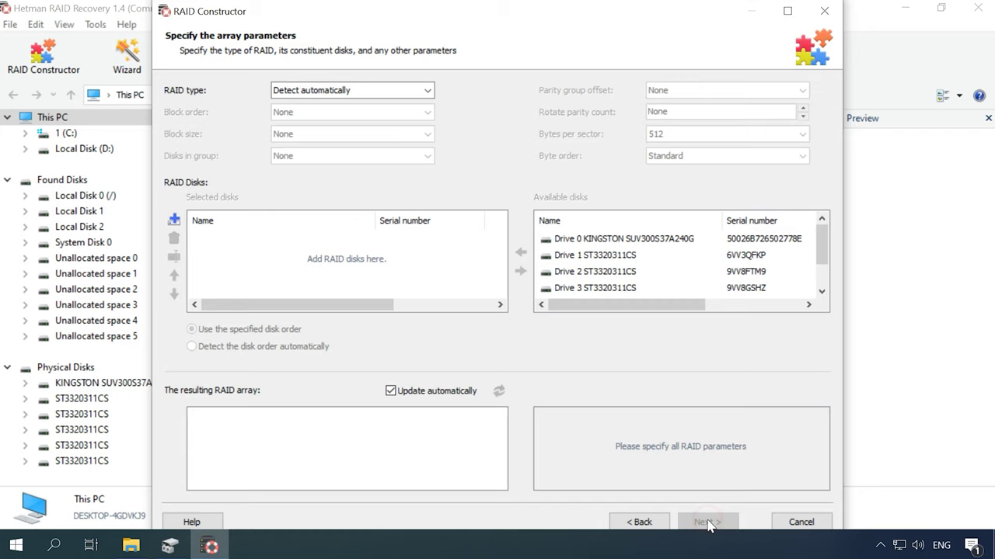
Step: Set the RAID type to RAID 5 (Parity), the block order to Left Synchronous and the block size to 128 KB
{"action": "left_click", "coordinate": [428, 91]}
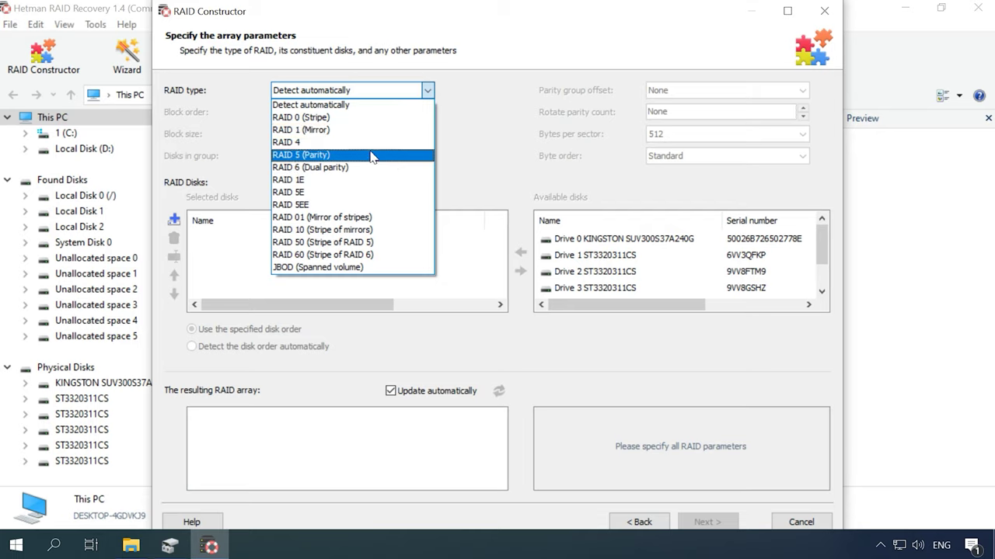
{"action": "left_click", "coordinate": [366, 156]}
{"action": "left_click", "coordinate": [422, 115]}
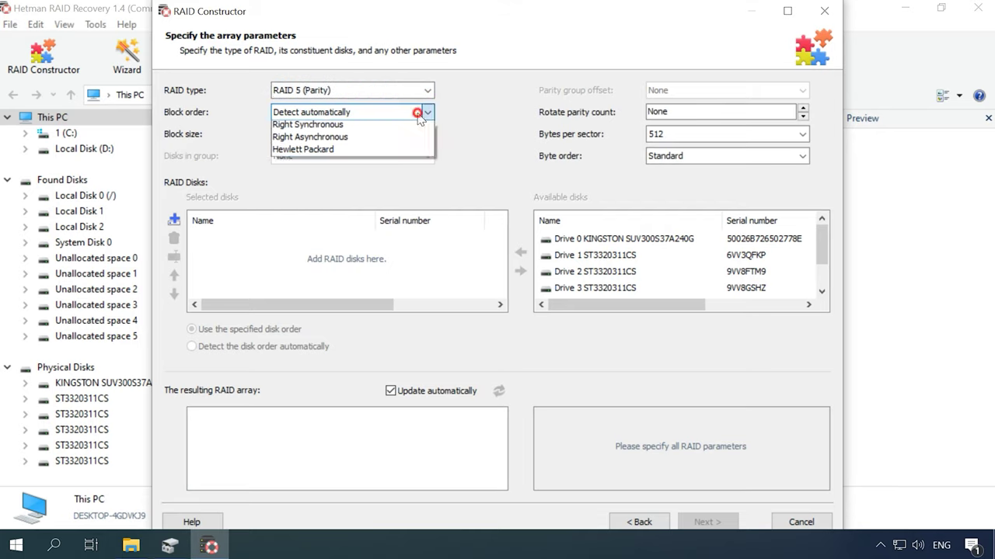
{"action": "left_click", "coordinate": [373, 139]}
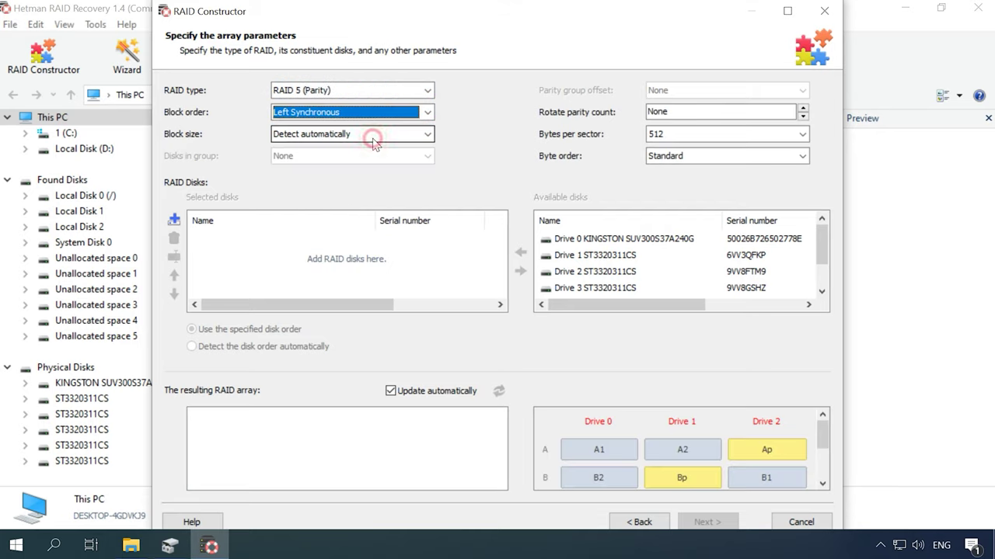
{"action": "left_click", "coordinate": [418, 134]}
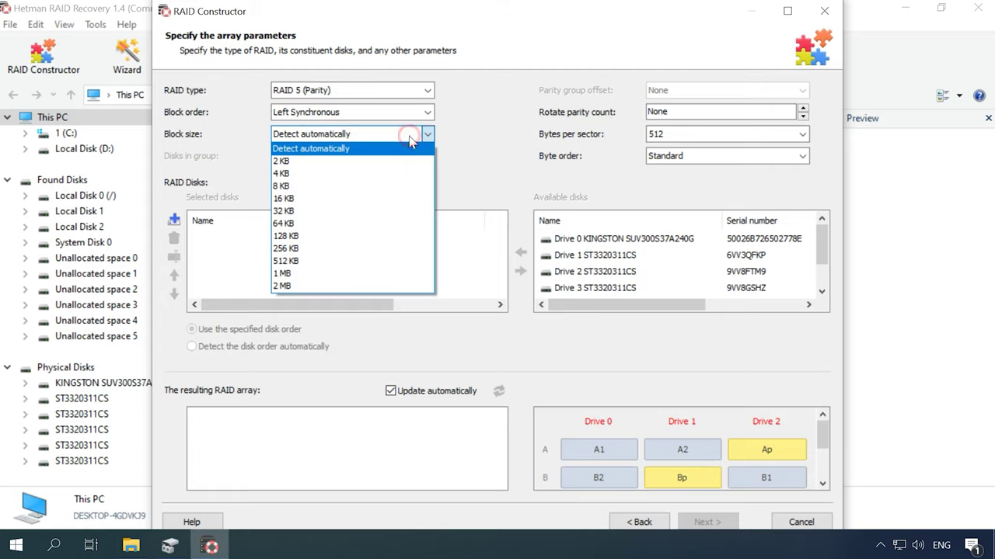
{"action": "left_click", "coordinate": [336, 235]}
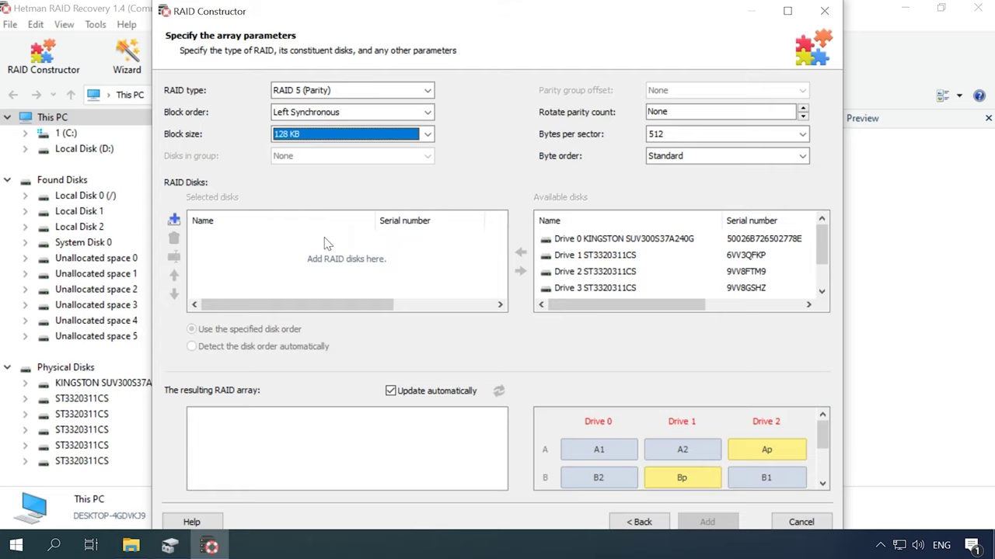
Step: Add the five ST3320311CS disks, Drive 1 through Drive 5, to the array's selected disks in that order
{"action": "left_click", "coordinate": [598, 256]}
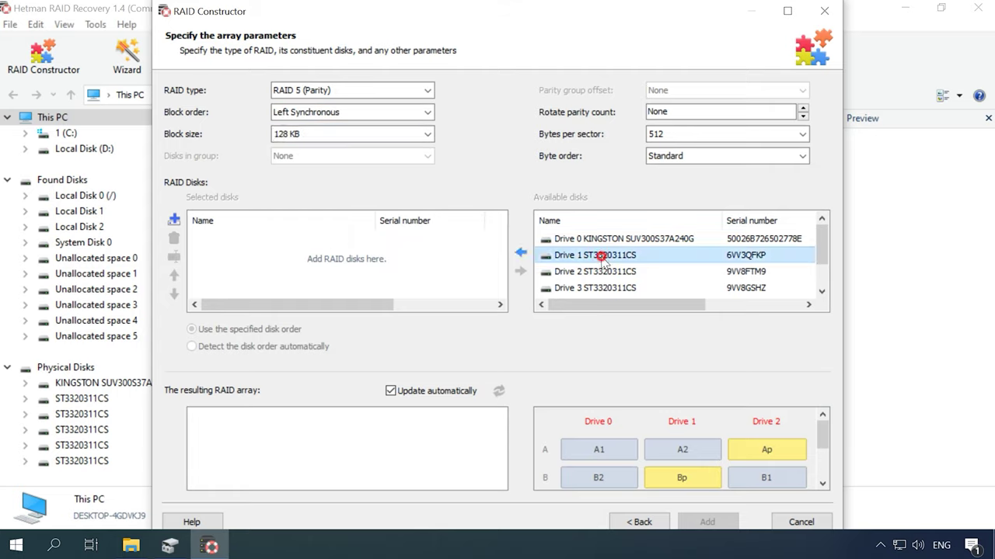
{"action": "left_click", "coordinate": [521, 254]}
{"action": "left_click", "coordinate": [521, 255]}
{"action": "left_click", "coordinate": [521, 254]}
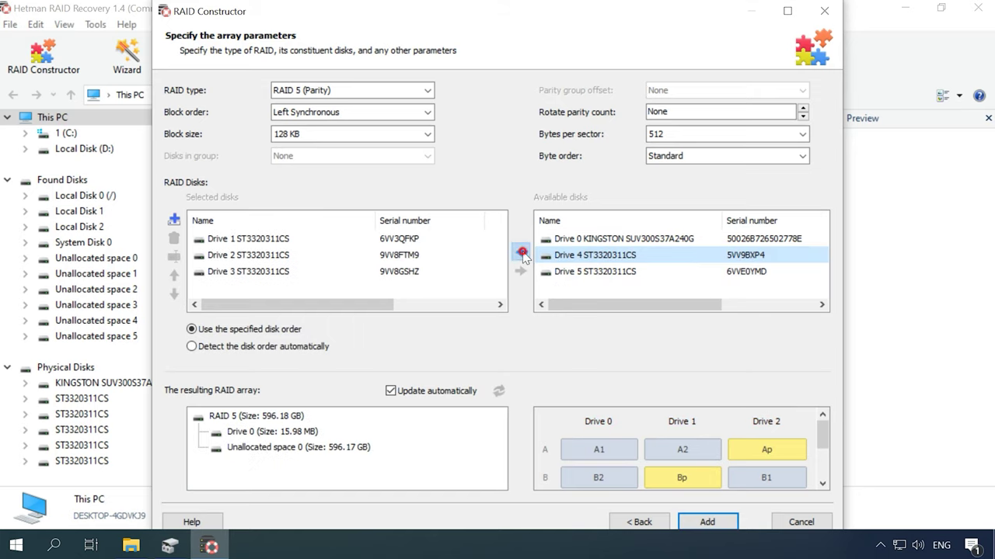
{"action": "left_click", "coordinate": [520, 254]}
{"action": "left_click", "coordinate": [521, 254]}
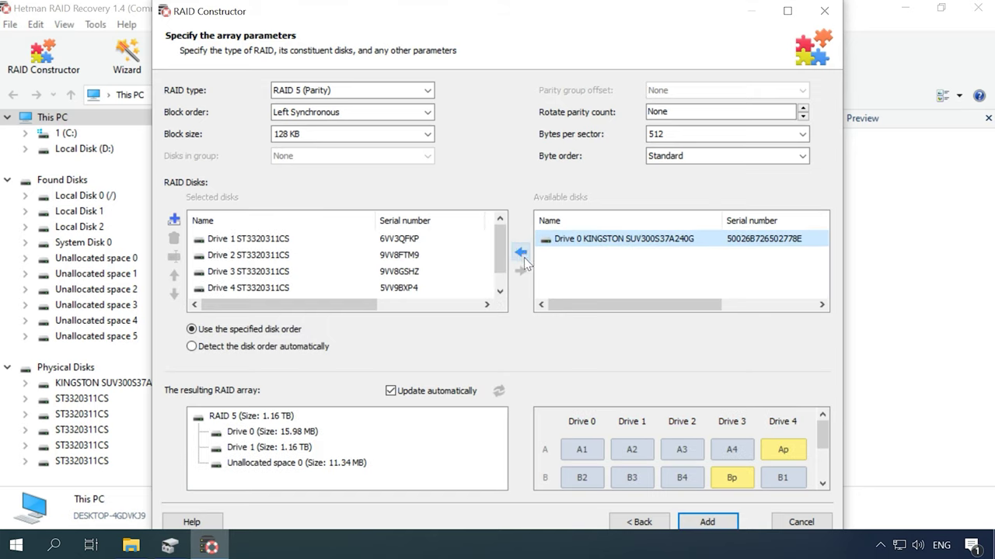
Step: Insert an empty disk after Drive 5 in the array's selected disks, and remove it again
{"action": "scroll", "coordinate": [423, 290], "scroll_direction": "down", "scroll_amount": 1}
{"action": "left_click", "coordinate": [414, 289]}
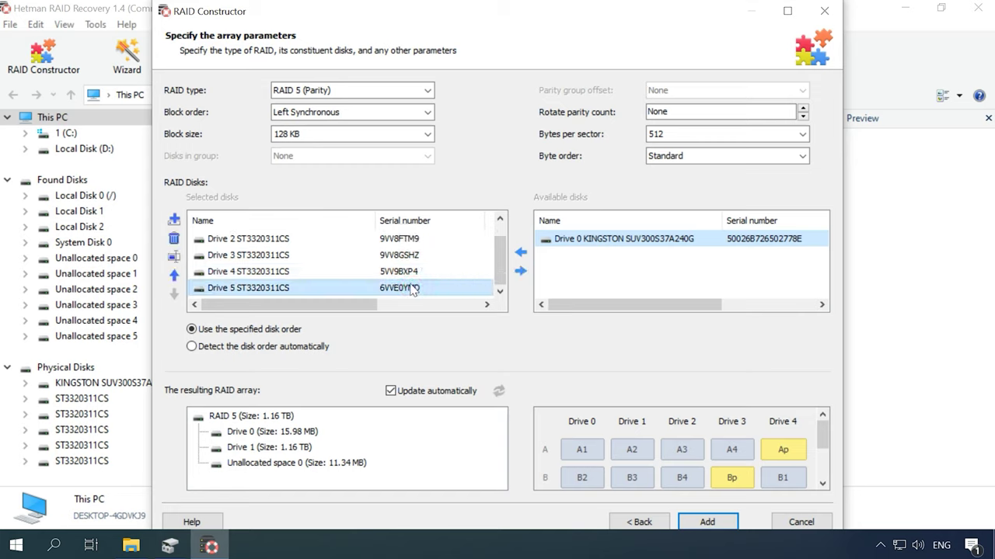
{"action": "left_click", "coordinate": [173, 220]}
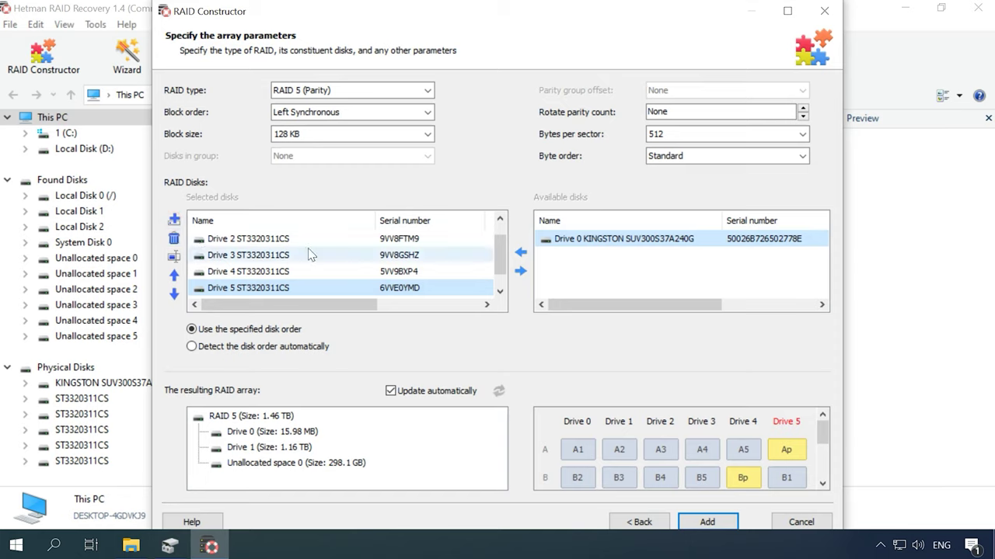
{"action": "left_click", "coordinate": [234, 288]}
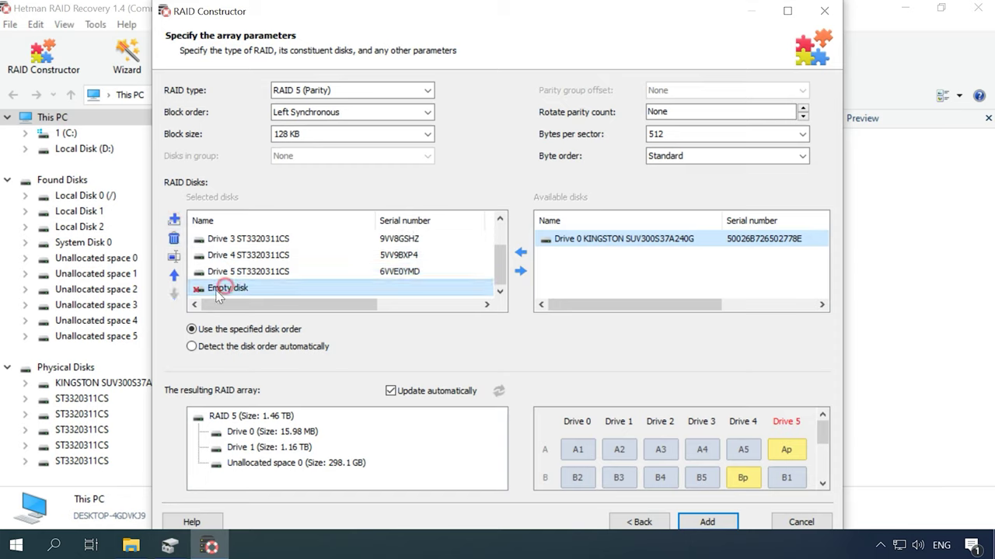
{"action": "left_click", "coordinate": [174, 239]}
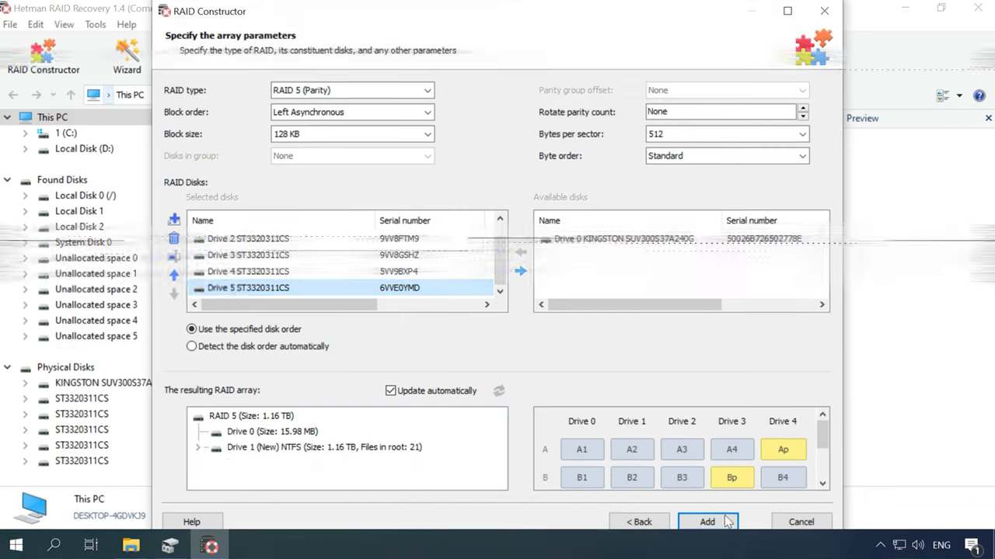
Step: Add the RAID 5 array with Left Asynchronous block order, and run a fast scan of its large NTFS partition
{"action": "left_click", "coordinate": [707, 523]}
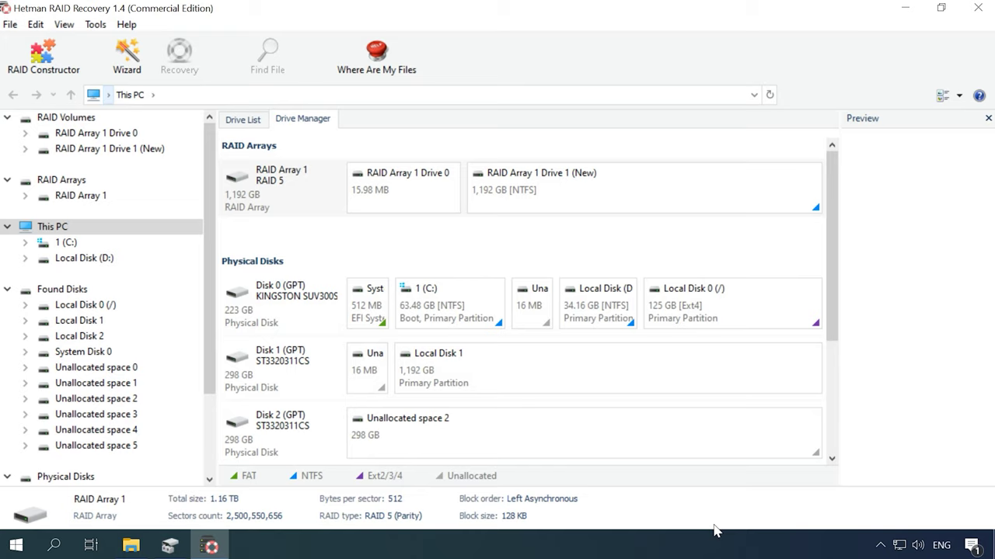
{"action": "left_click", "coordinate": [602, 189]}
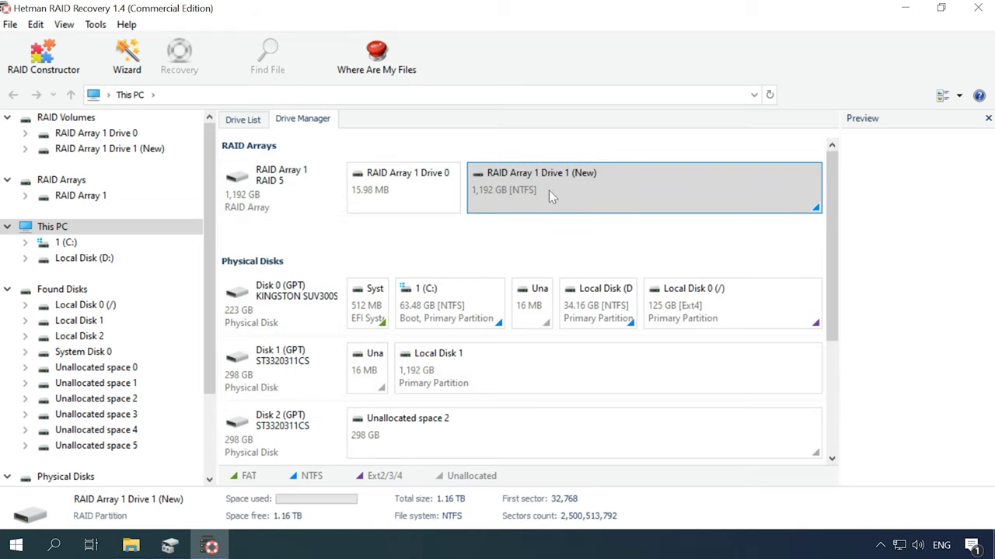
{"action": "right_click", "coordinate": [594, 186]}
{"action": "left_click", "coordinate": [642, 197]}
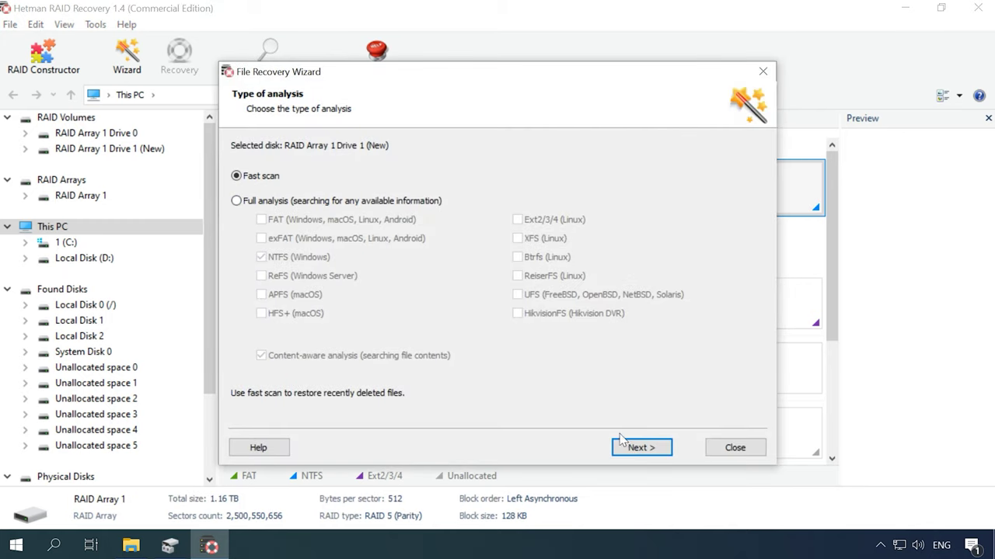
{"action": "left_click", "coordinate": [638, 449]}
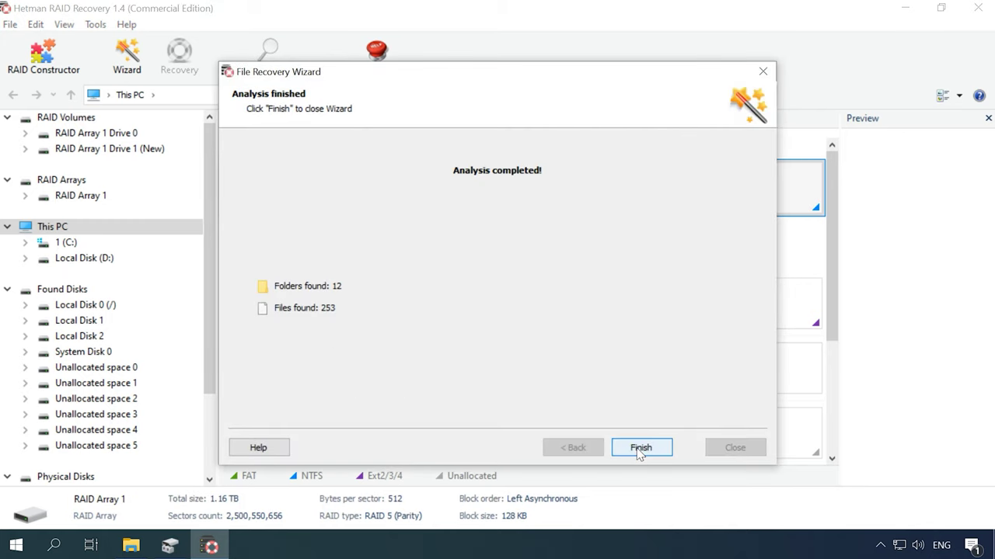
{"action": "left_click", "coordinate": [638, 449]}
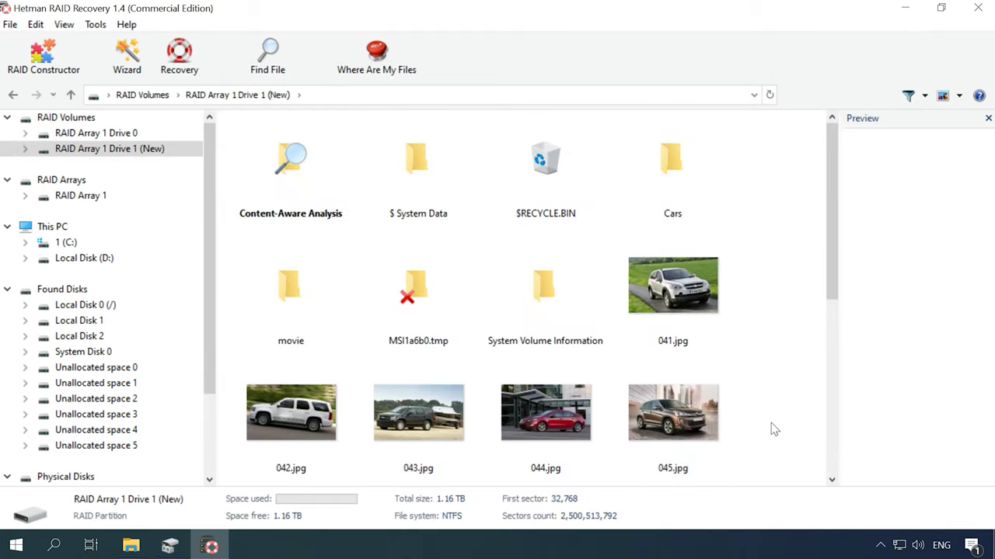
Step: Recover 046.jpg, 047.jpg, 048.jpg and Baton Twirling - 31236.mp4 from the scanned partition to the hard disk
{"action": "scroll", "coordinate": [774, 429], "scroll_direction": "down", "scroll_amount": 5}
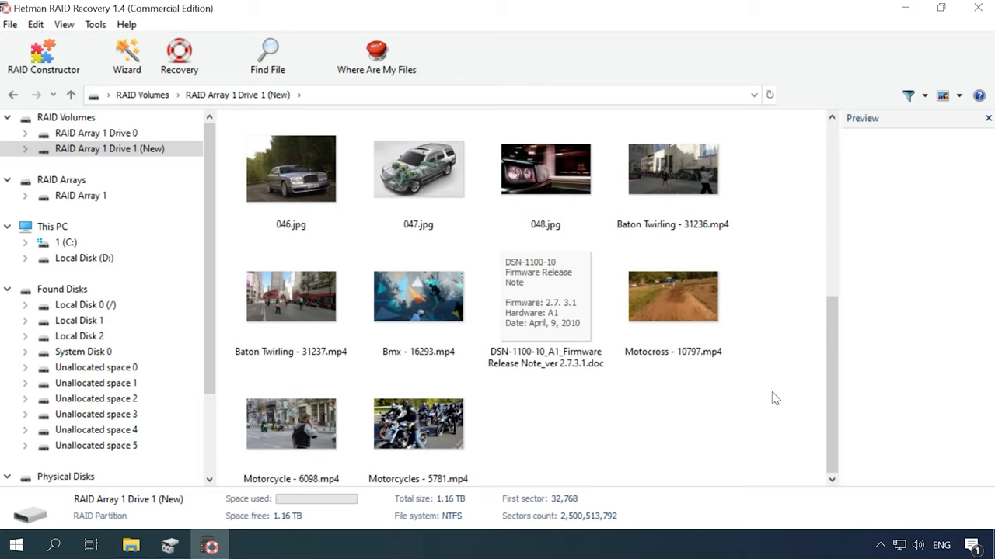
{"action": "left_click_drag", "start_coordinate": [773, 195], "coordinate": [299, 179]}
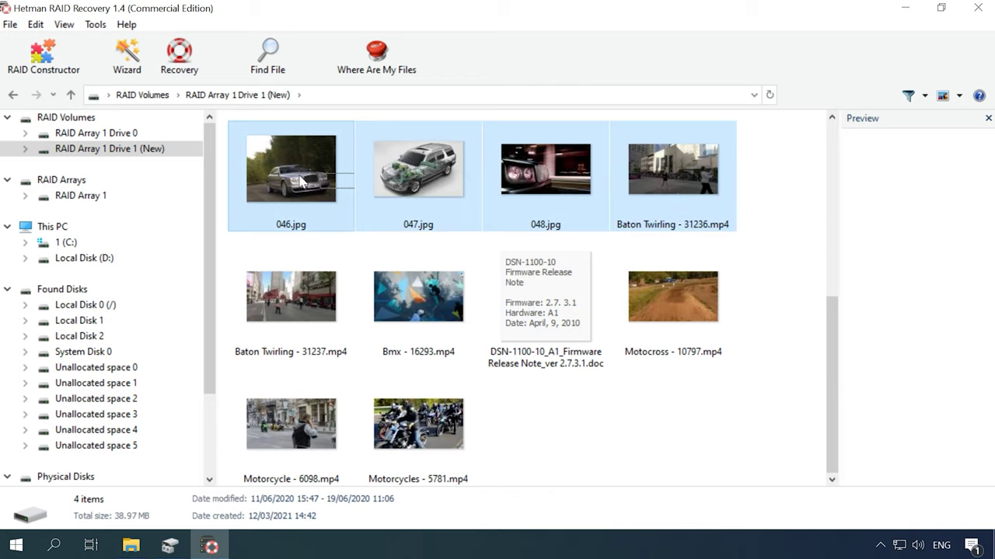
{"action": "left_click", "coordinate": [175, 78]}
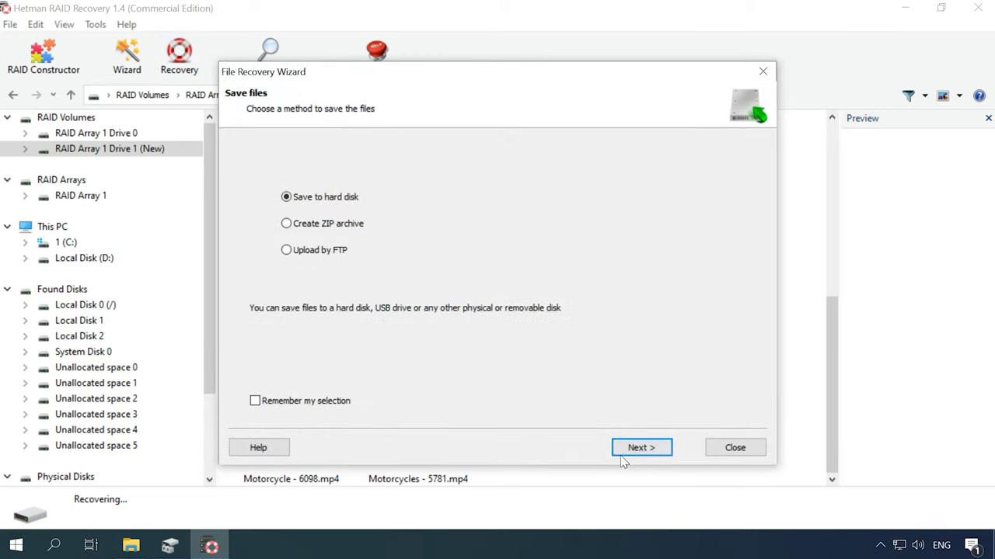
{"action": "left_click", "coordinate": [639, 449]}
{"action": "left_click", "coordinate": [639, 449]}
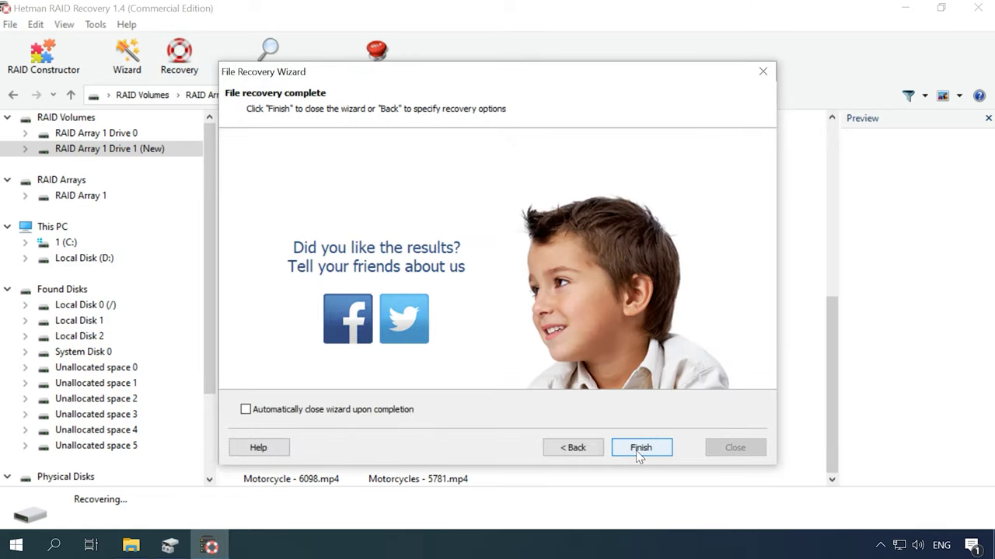
{"action": "left_click", "coordinate": [635, 451]}
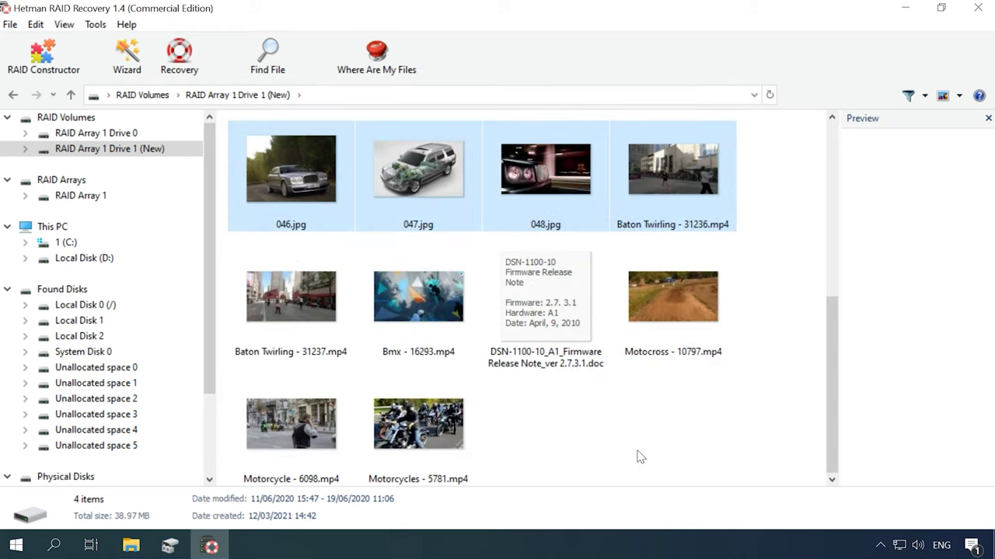